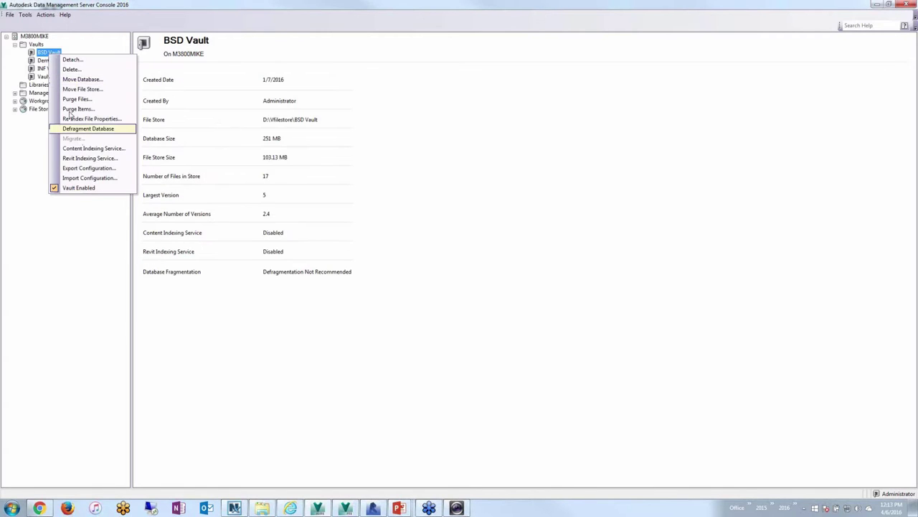
Enable the Revit Indexing Service for BSD Vault and acknowledge the success message.
left_click(80, 34)
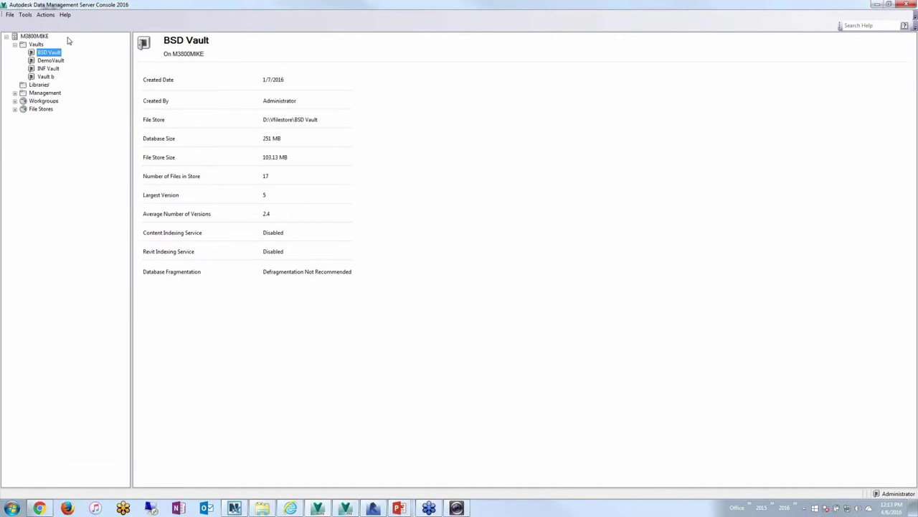
right_click(51, 55)
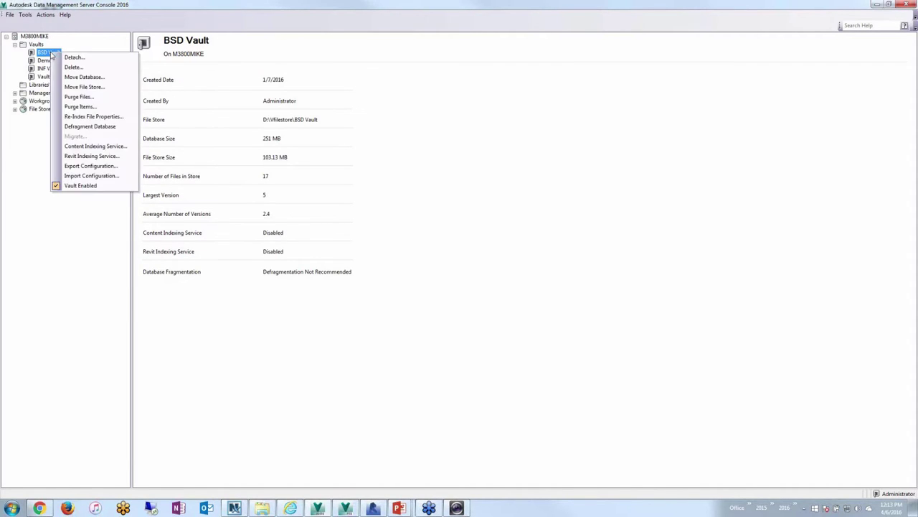
left_click(90, 157)
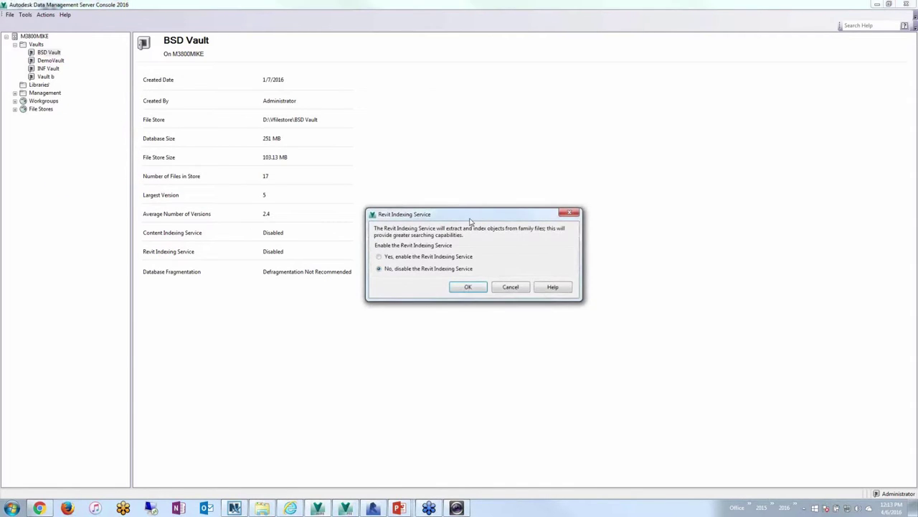
left_click_drag(470, 217, 489, 156)
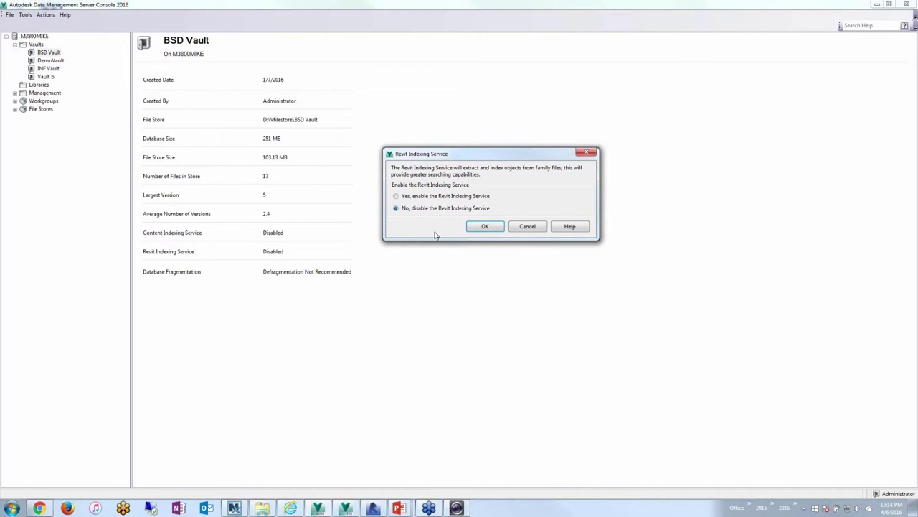
mouse_move(460, 157)
left_mouse_down()
mouse_move(472, 169)
mouse_move(473, 160)
left_mouse_up()
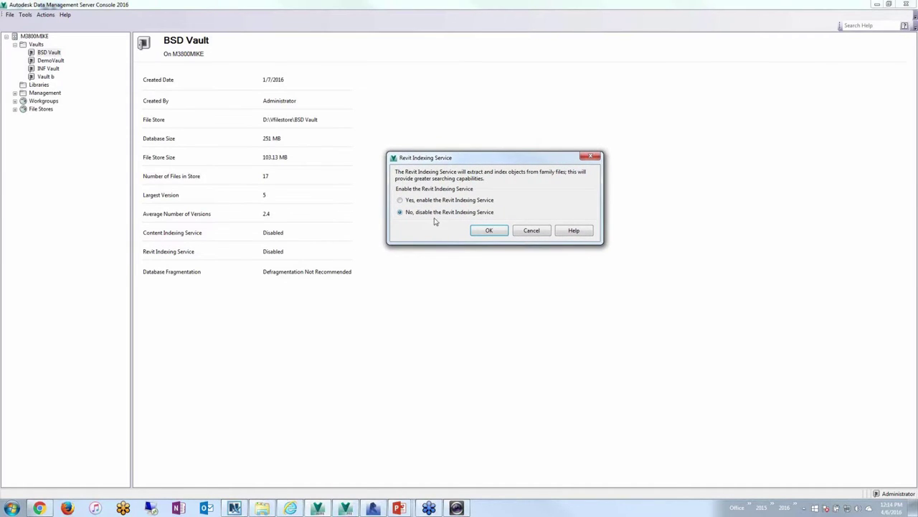
left_click(403, 202)
left_click(490, 231)
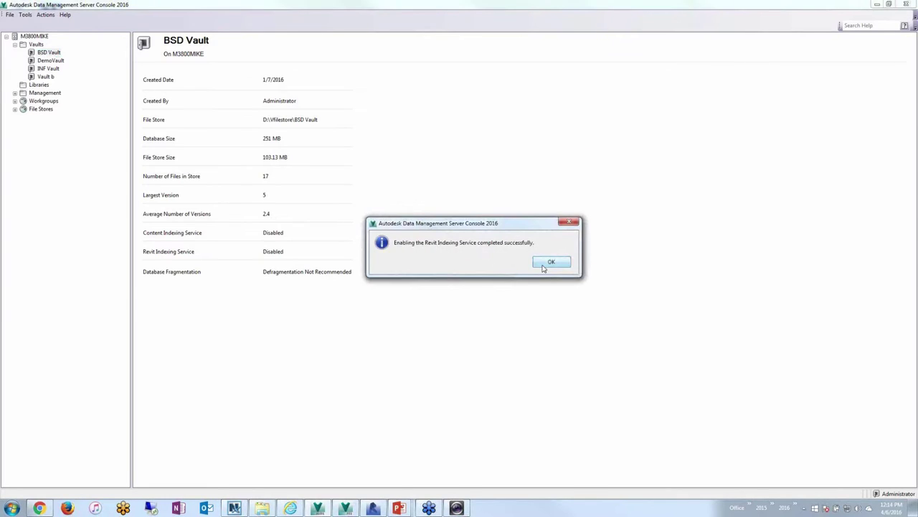
left_click(550, 263)
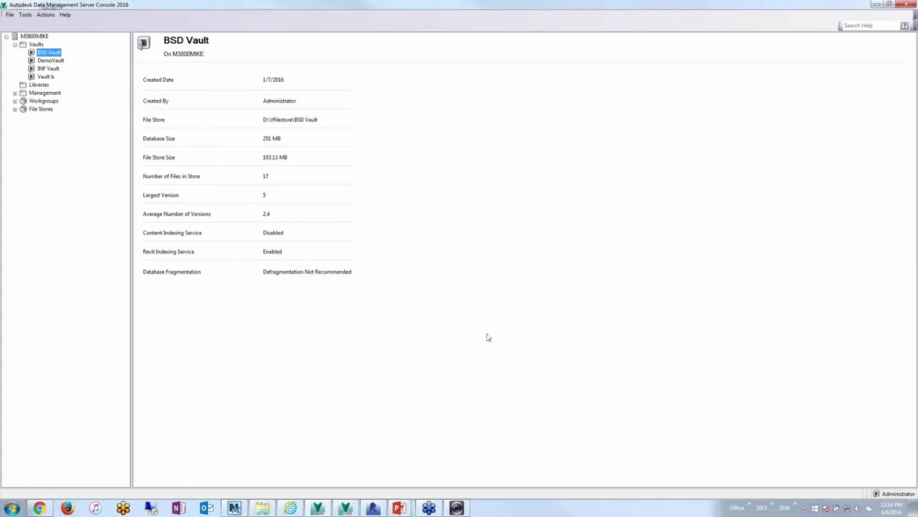
Review the Vault Projects folder (Arch, Elec, HVAC), then bring Revit's start screen forward.
left_click(320, 509)
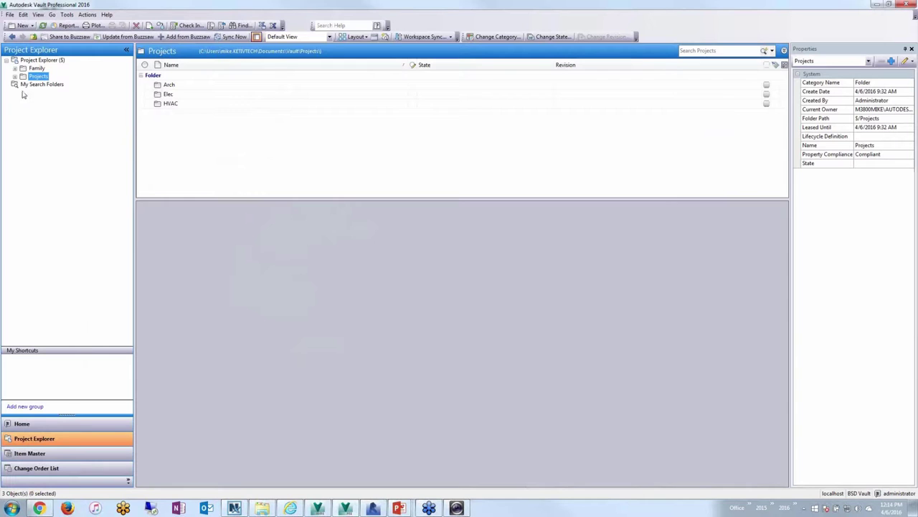
left_click(373, 508)
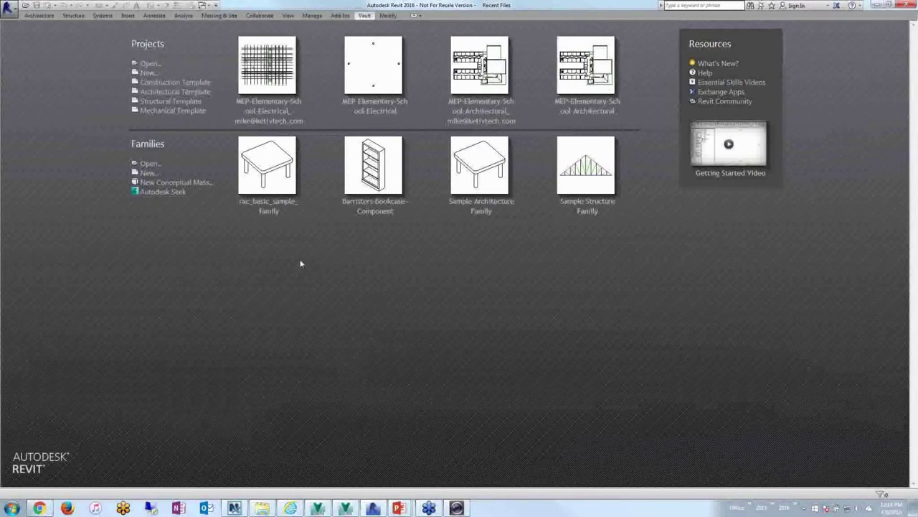
Create a new Revit project from the Electrical-Default.rte template.
left_click(147, 77)
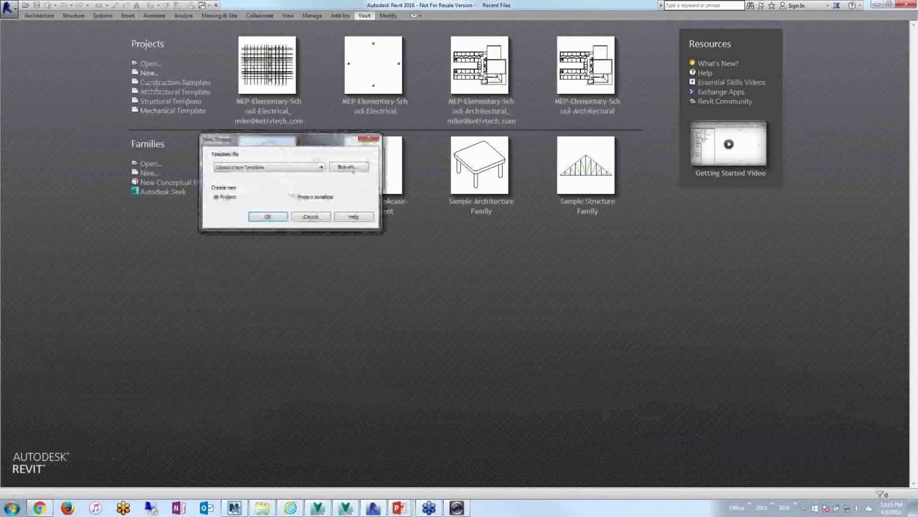
left_click(351, 167)
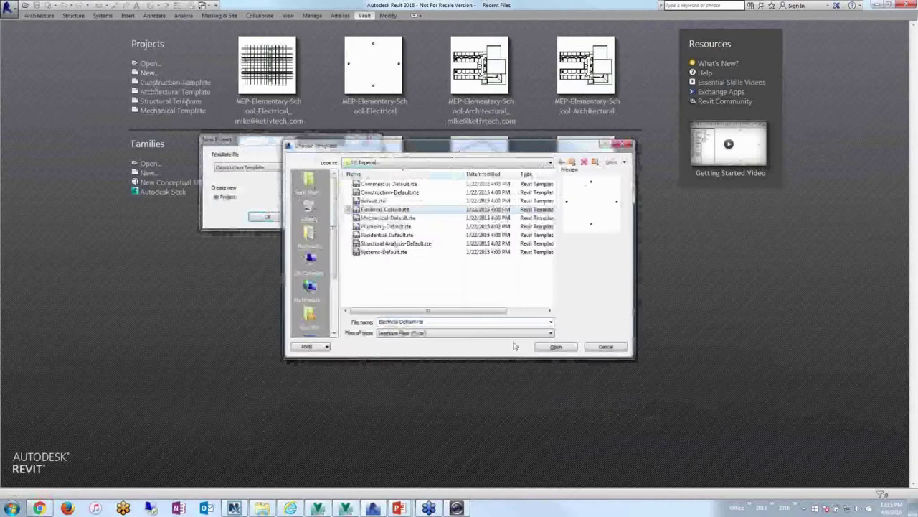
left_click(558, 348)
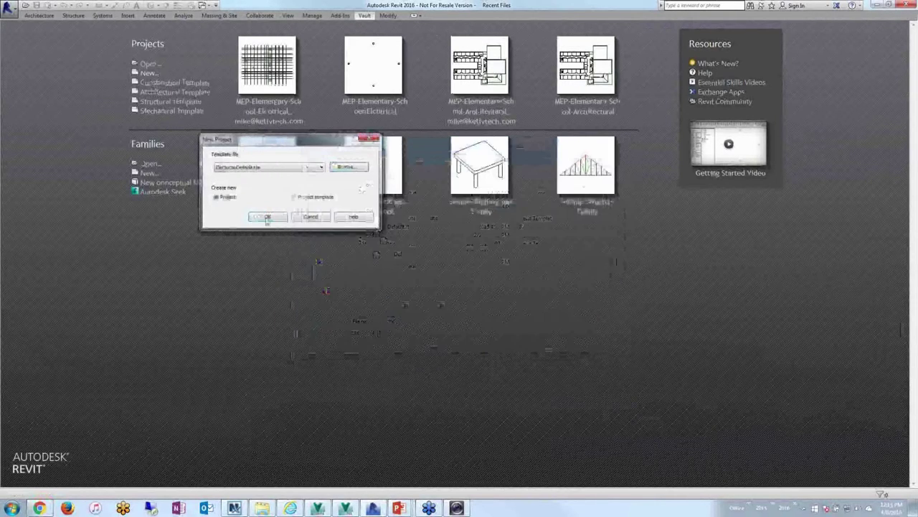
left_click(316, 217)
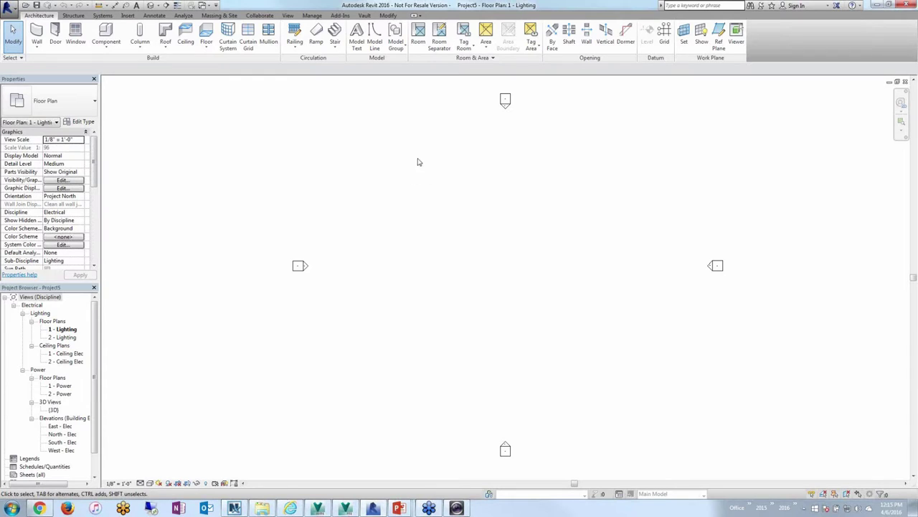
Save the project in the Test folder, replacing the existing MEP-Elementary-School-Electrical.rvt.
left_click(36, 6)
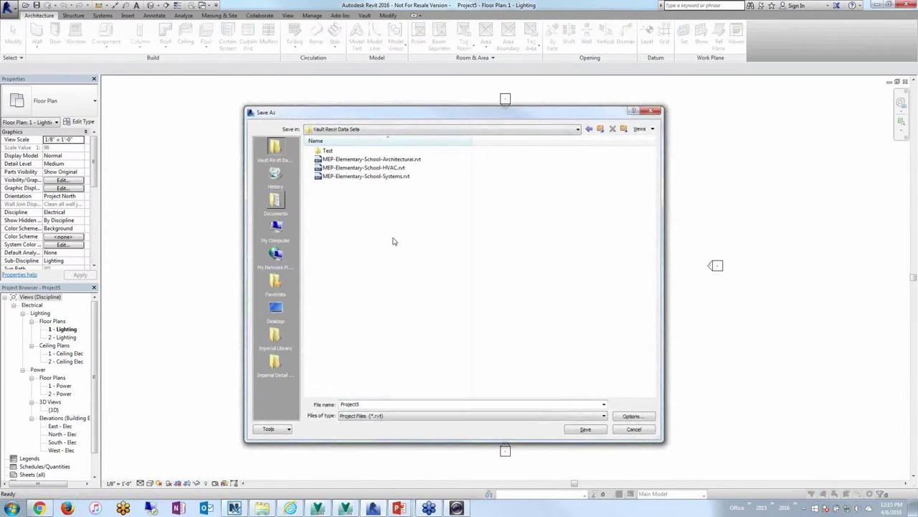
double_click(330, 150)
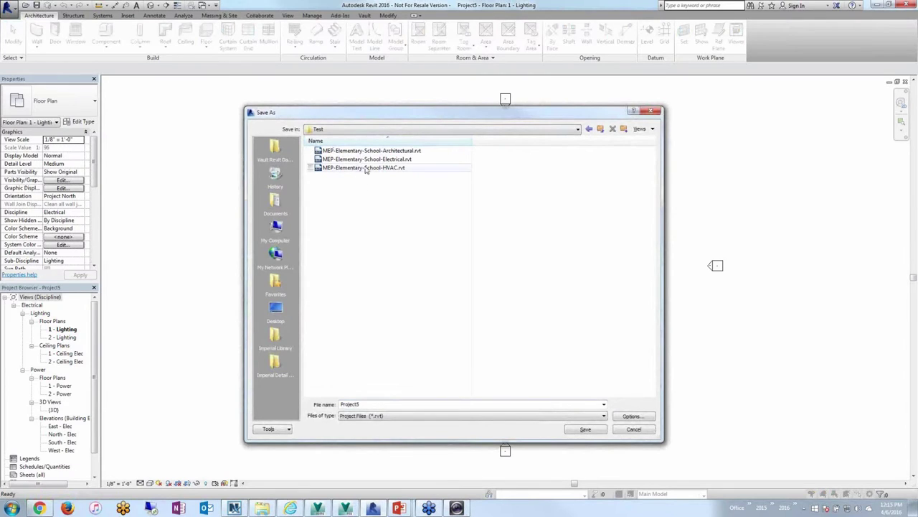
left_click(377, 160)
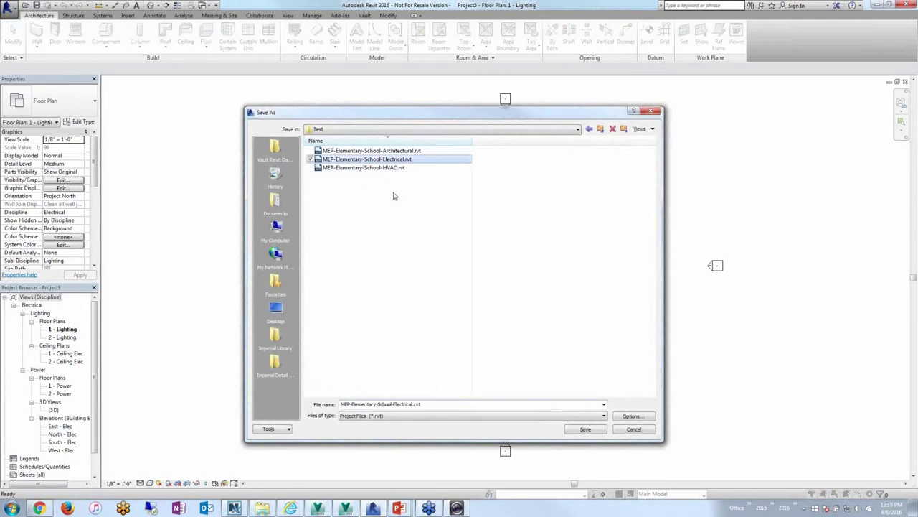
left_click(586, 429)
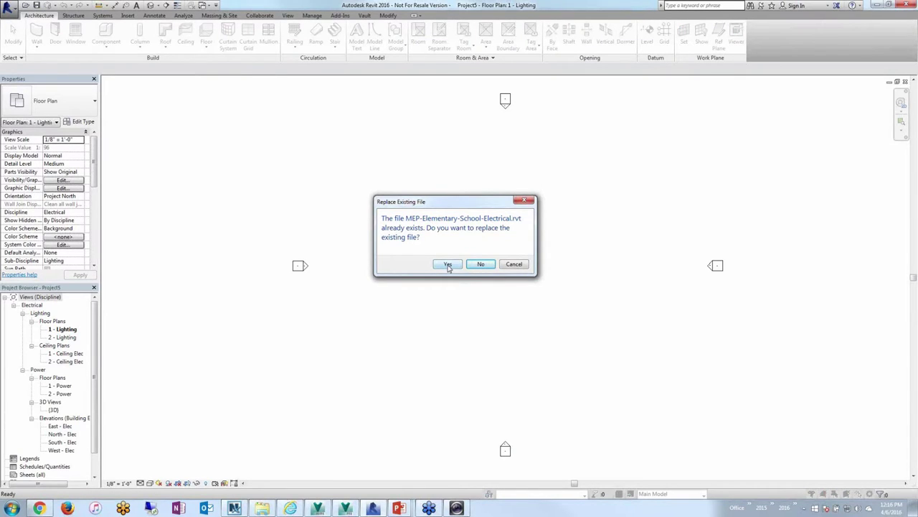
left_click(448, 264)
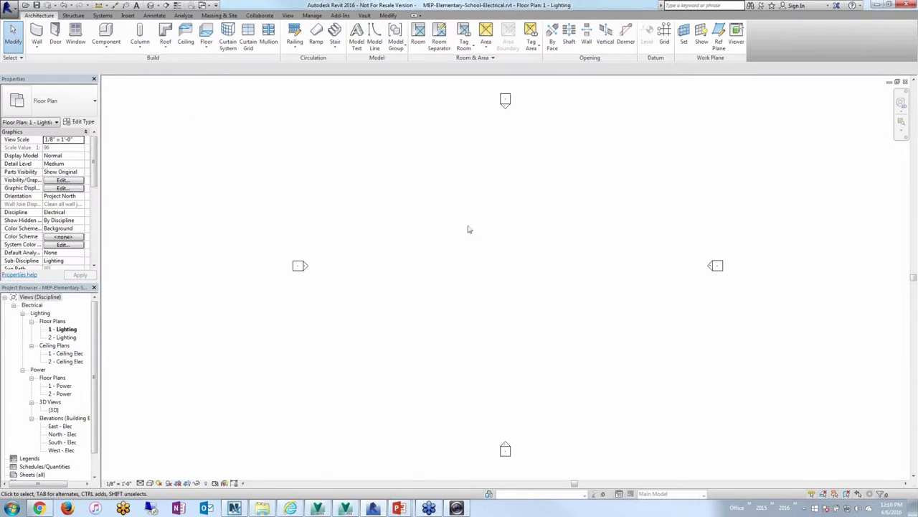
Enable worksharing with the default Workset1 active, then switch to Revit Server Administrator.
left_click(260, 15)
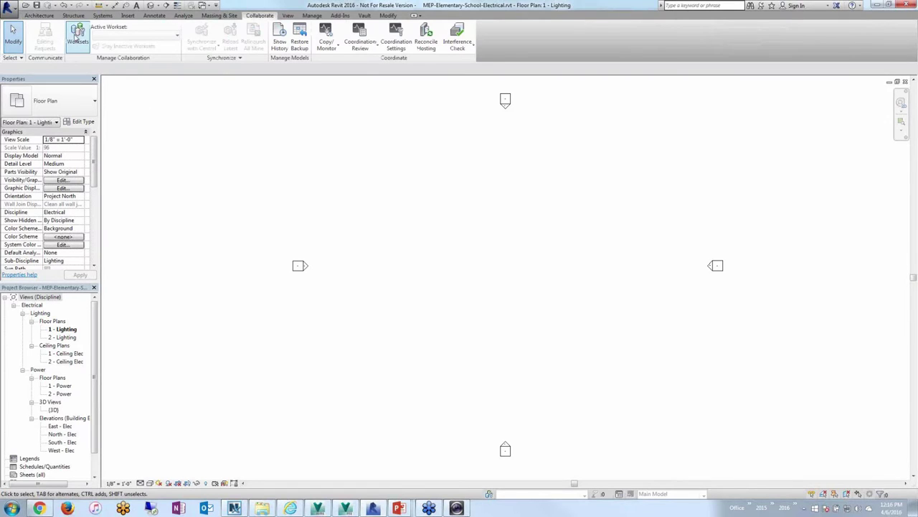
left_click(77, 35)
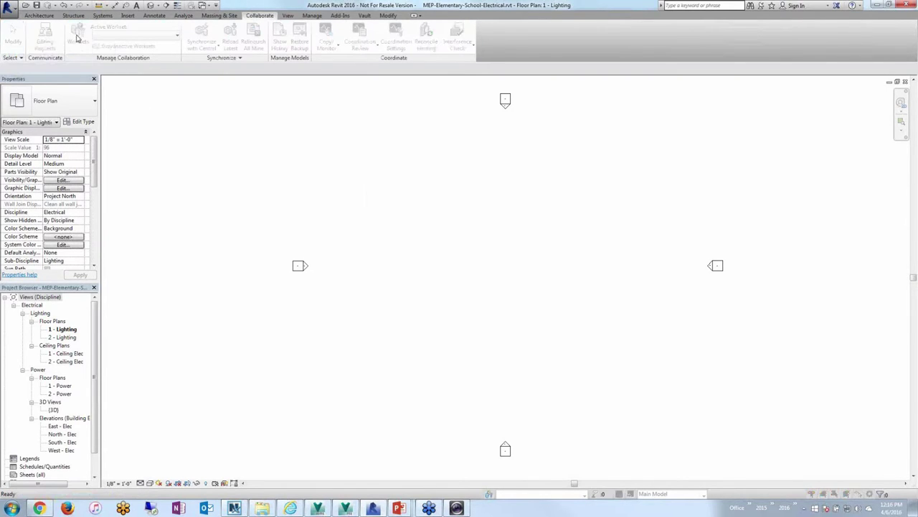
left_click(481, 300)
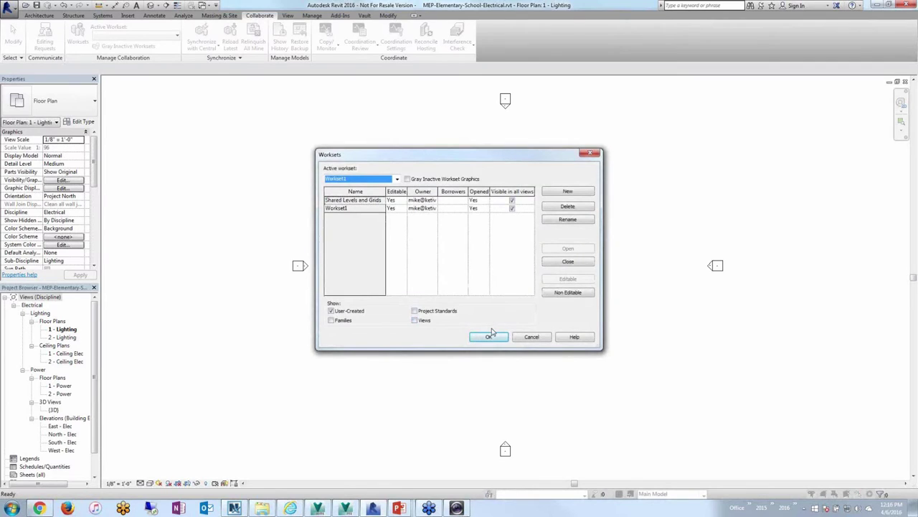
left_click(487, 337)
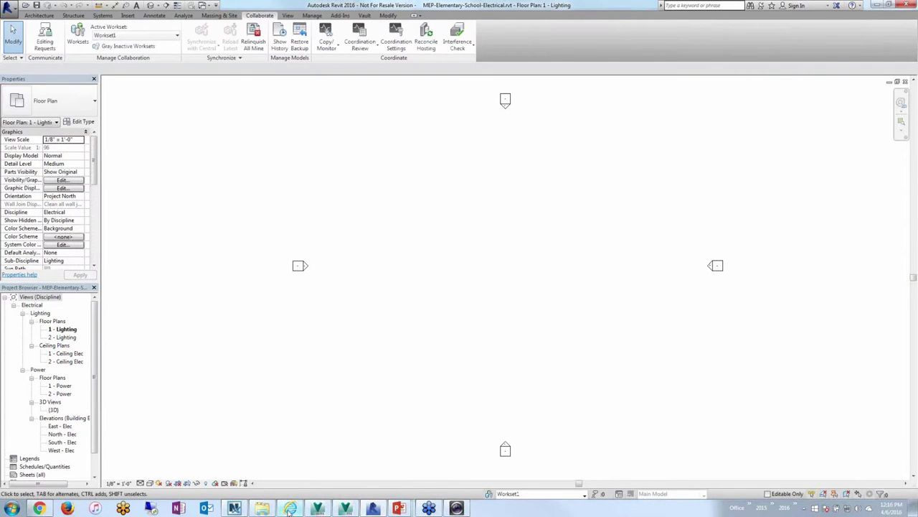
key("alt+Tab")
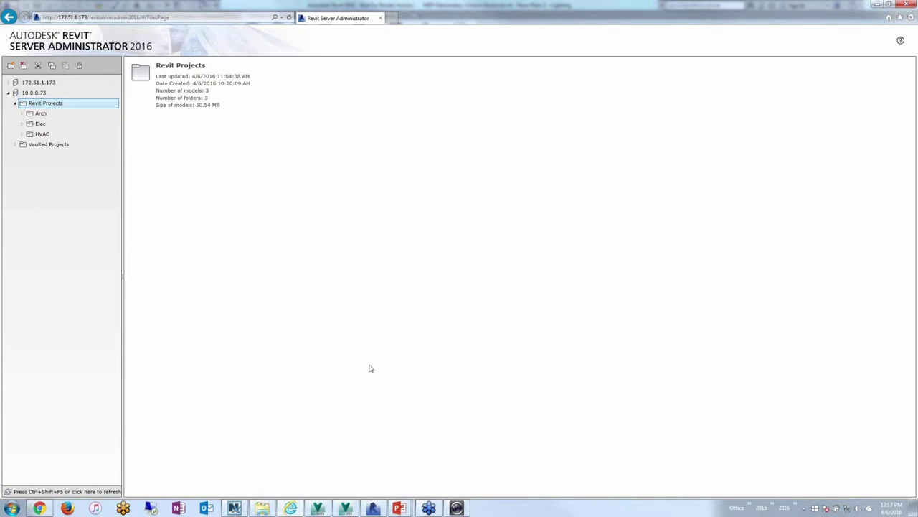
Return to the workshared electrical model in Revit.
left_click(374, 508)
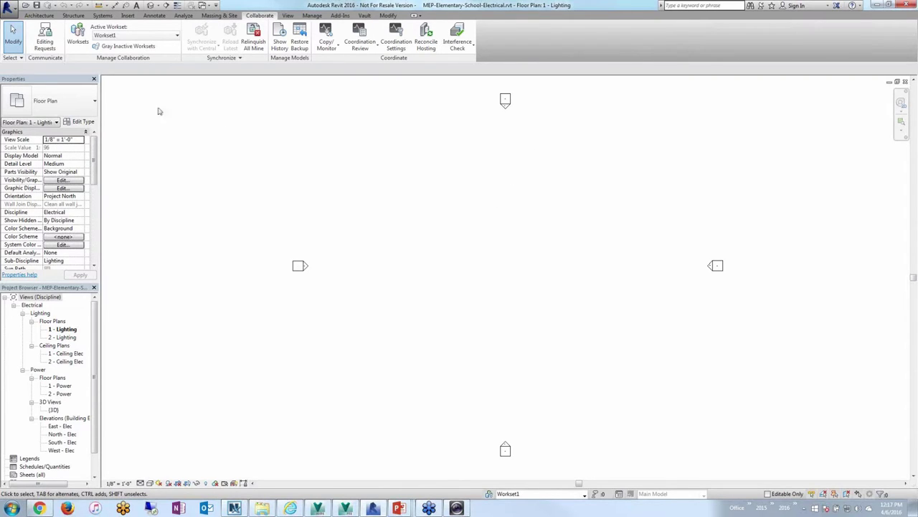
In Save As, browse to Revit Projects on server 10.0.0.73 and select the Elec folder.
left_click(10, 10)
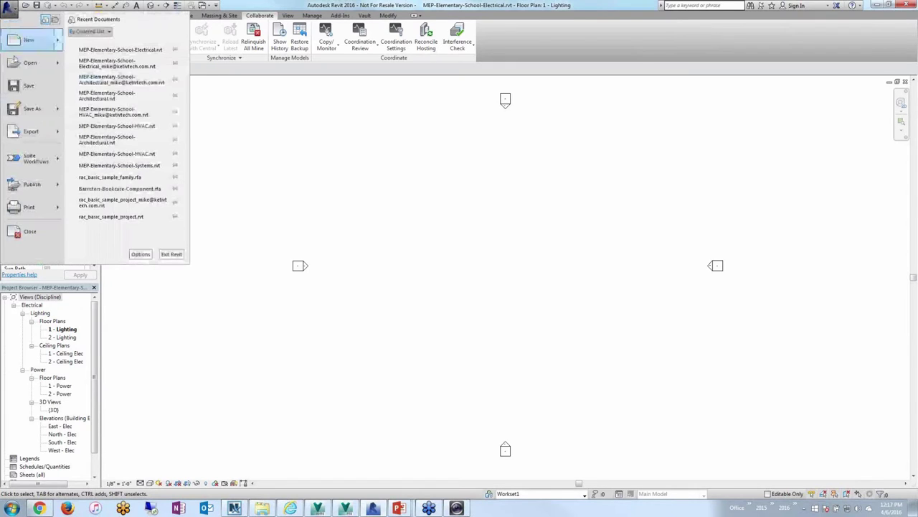
mouse_move(35, 109)
left_click(99, 62)
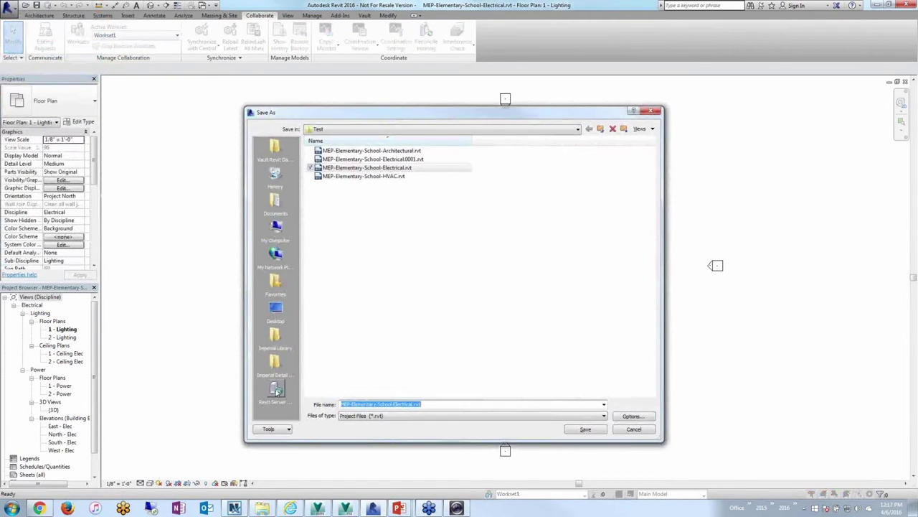
left_click(276, 391)
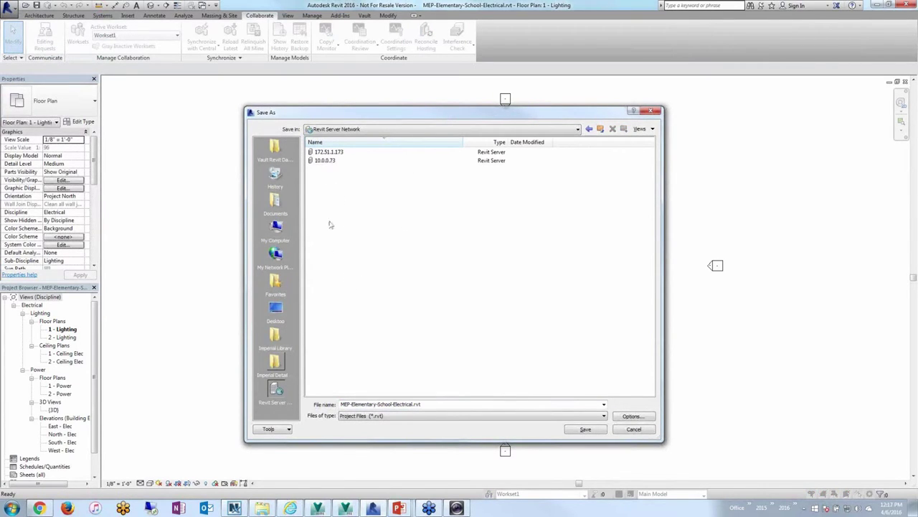
left_click(324, 161)
double_click(325, 160)
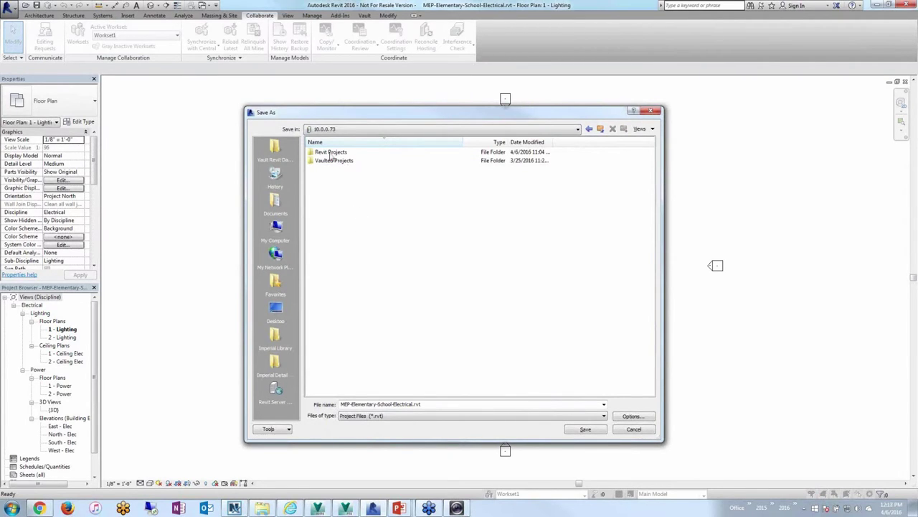
double_click(330, 153)
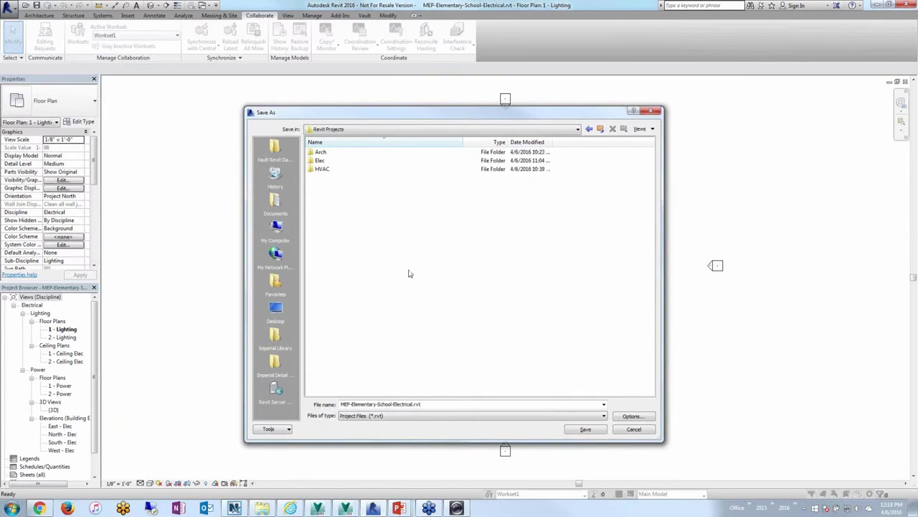
left_click(320, 161)
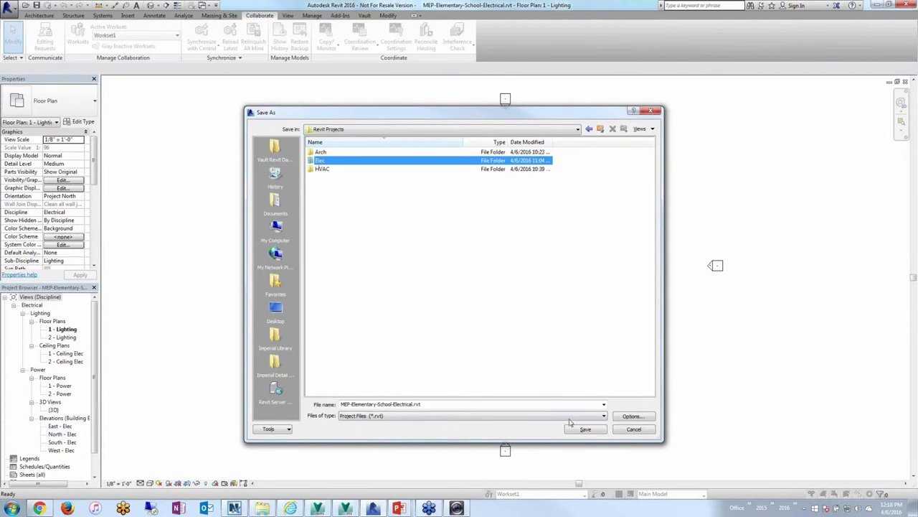
Set the File Save Options open-workset default to Specify... and accept.
left_click(629, 416)
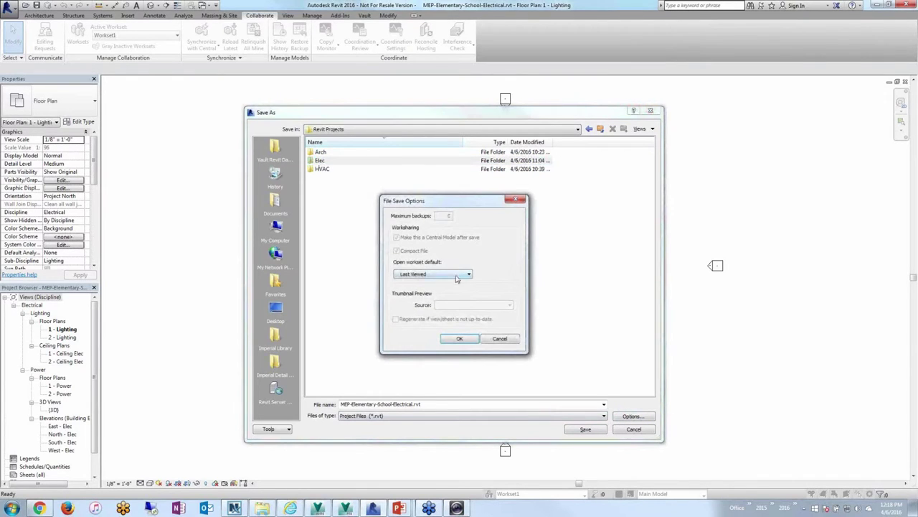
left_click(454, 276)
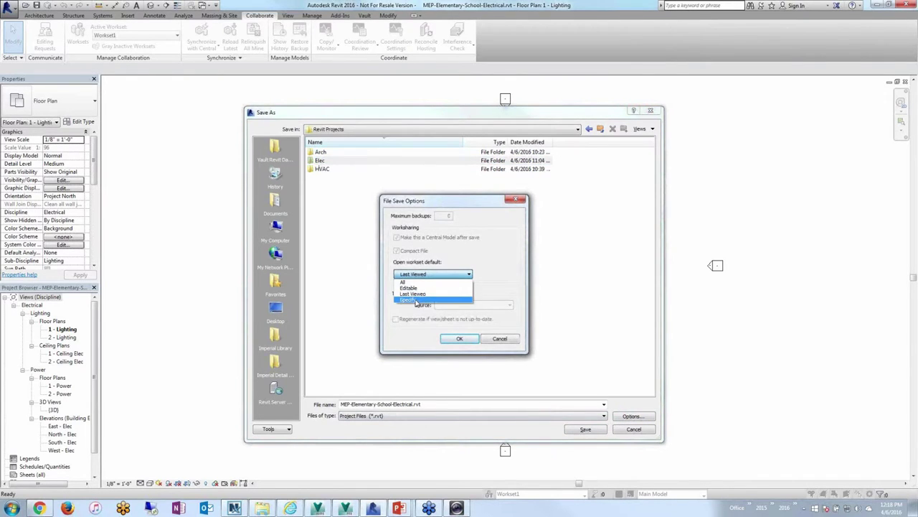
left_click(419, 299)
left_click_drag(422, 202, 442, 196)
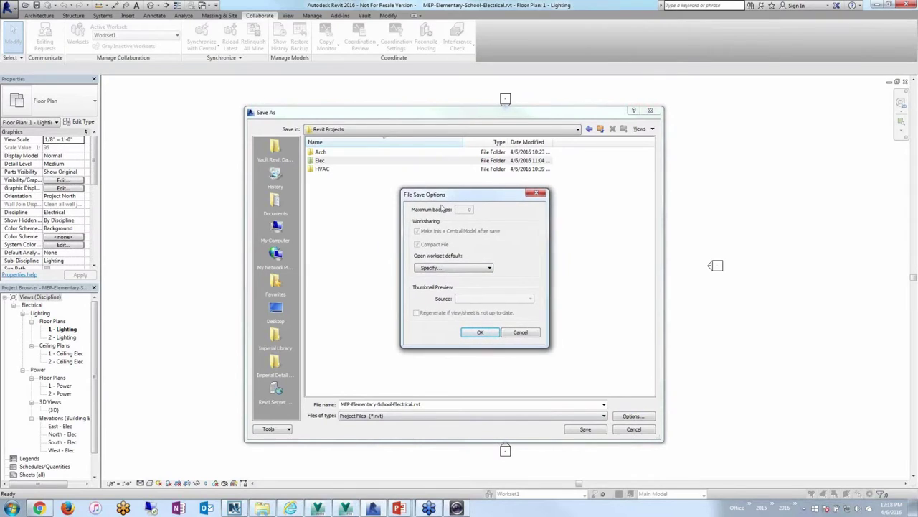
left_click(450, 268)
left_click(450, 268)
left_click(478, 332)
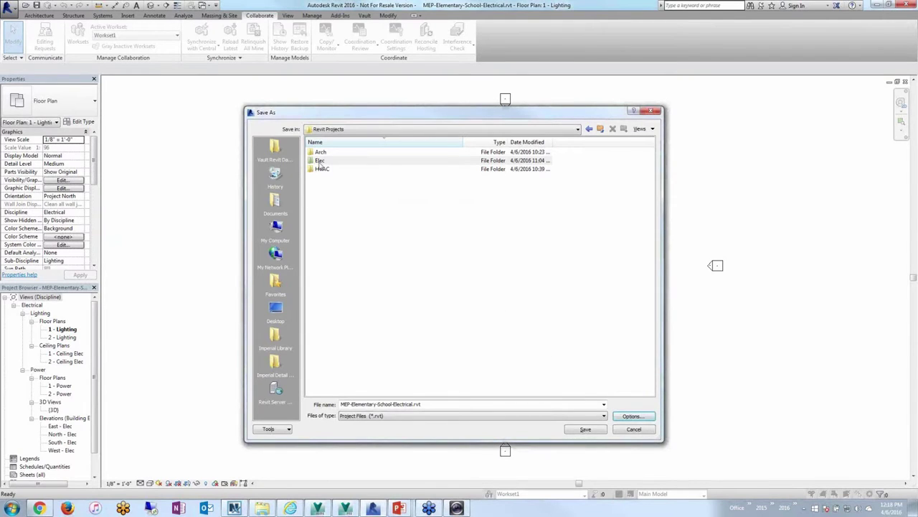
Look inside the Elec folder, cancel the Save As dialog, and open the application menu.
double_click(319, 161)
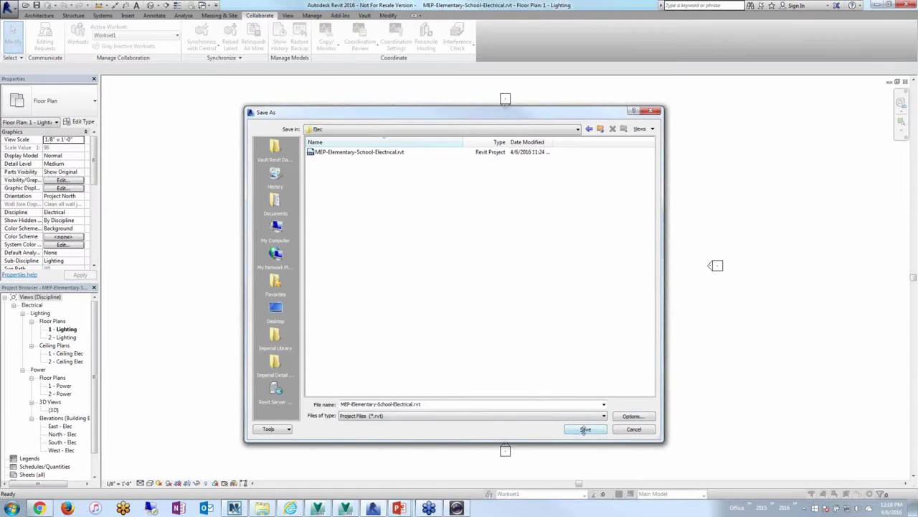
left_click(633, 429)
left_click(9, 7)
Save the project as MEP-Elementary-School-Electrical-2.rvt in Revit Projects > Elec on the Revit Server.
mouse_move(32, 108)
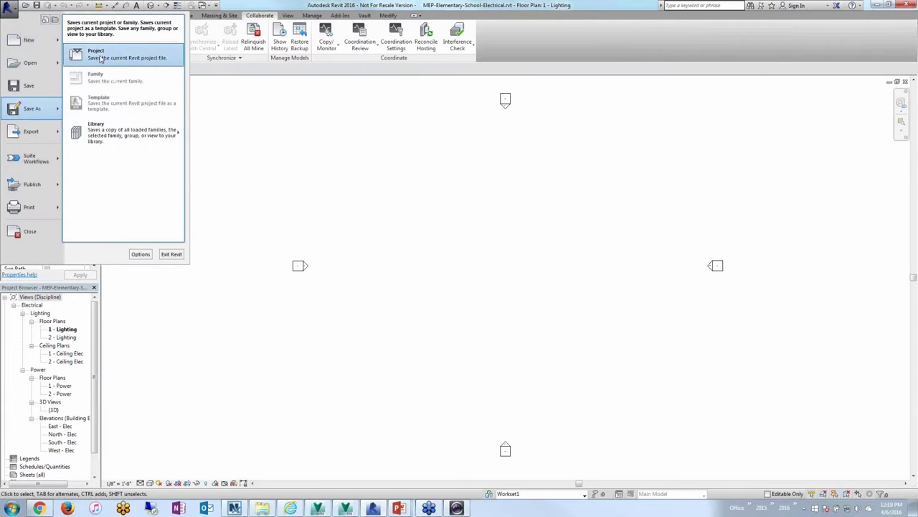
left_click(101, 56)
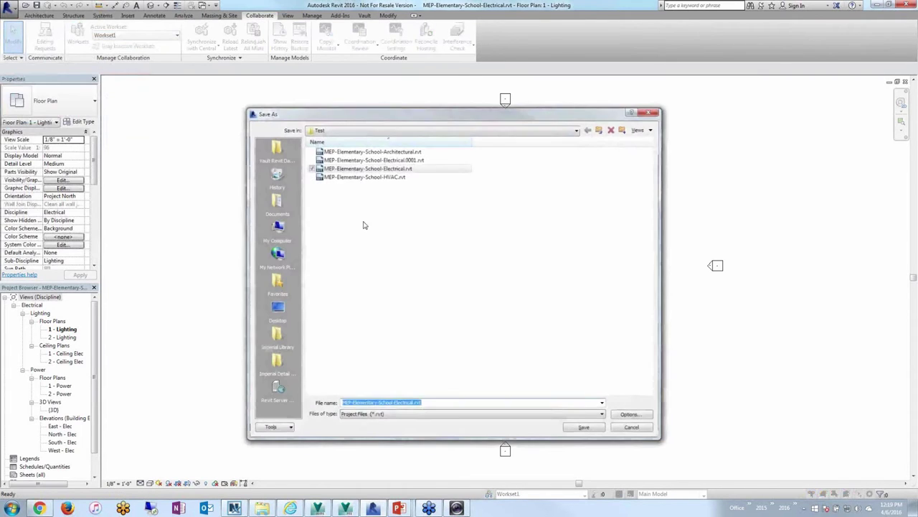
left_click(275, 390)
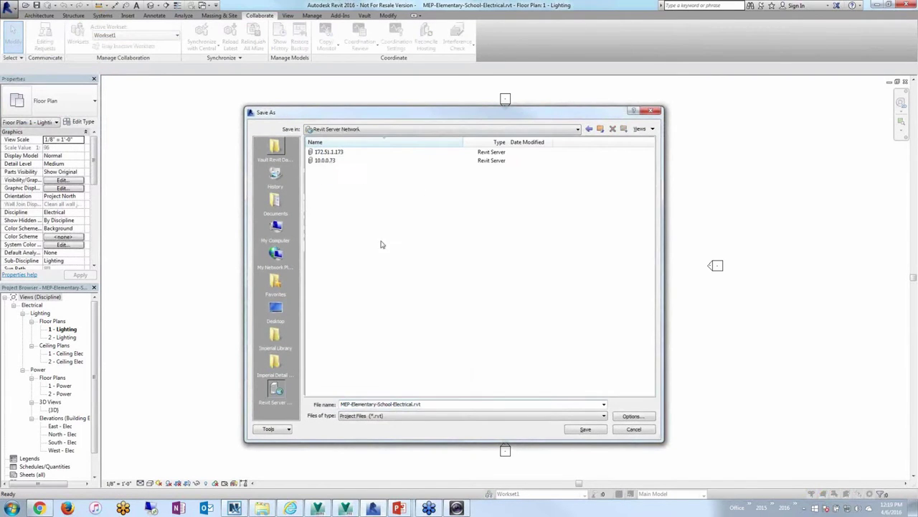
double_click(331, 153)
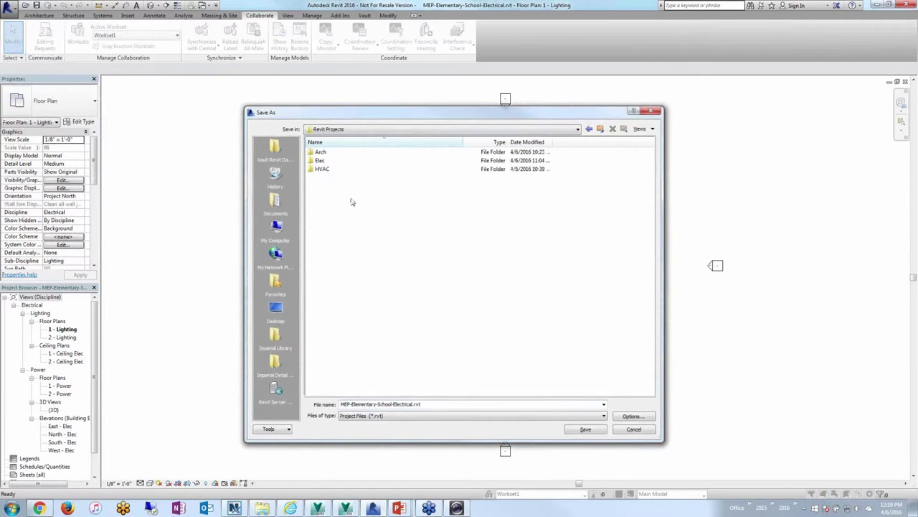
double_click(320, 160)
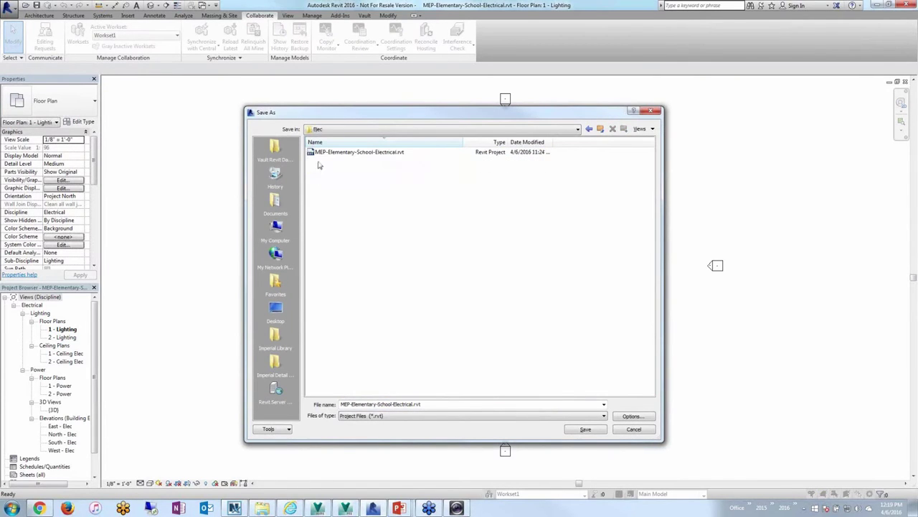
left_click(585, 429)
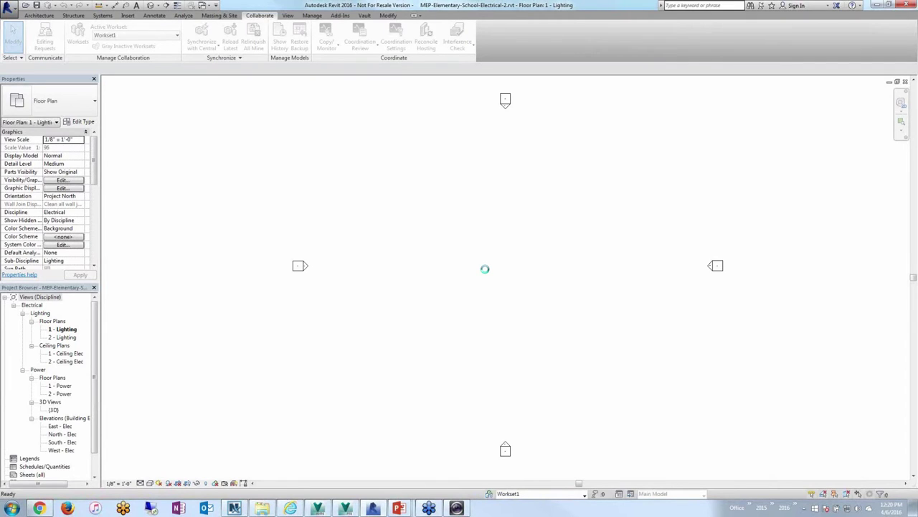
Show the Vault ribbon tab for the open MEP-Elementary-School-Electrical-2.rvt model.
scroll(486, 268, "up", 2)
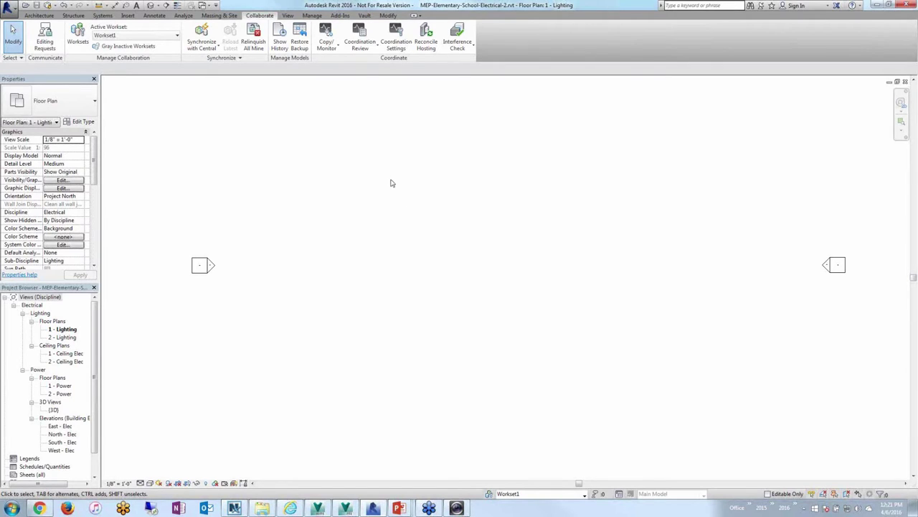
left_click(364, 16)
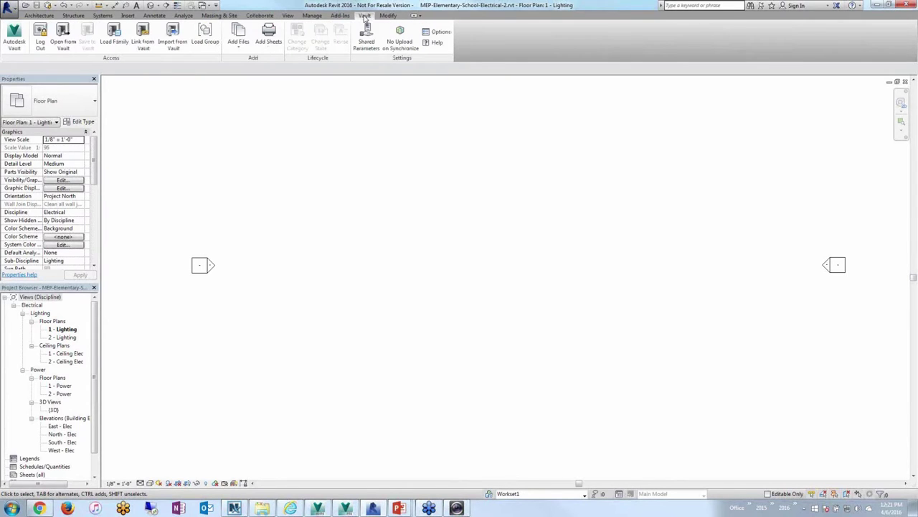
Log out of Vault, dismiss the confirmation, and log back in through the Log In dialog.
left_click(40, 45)
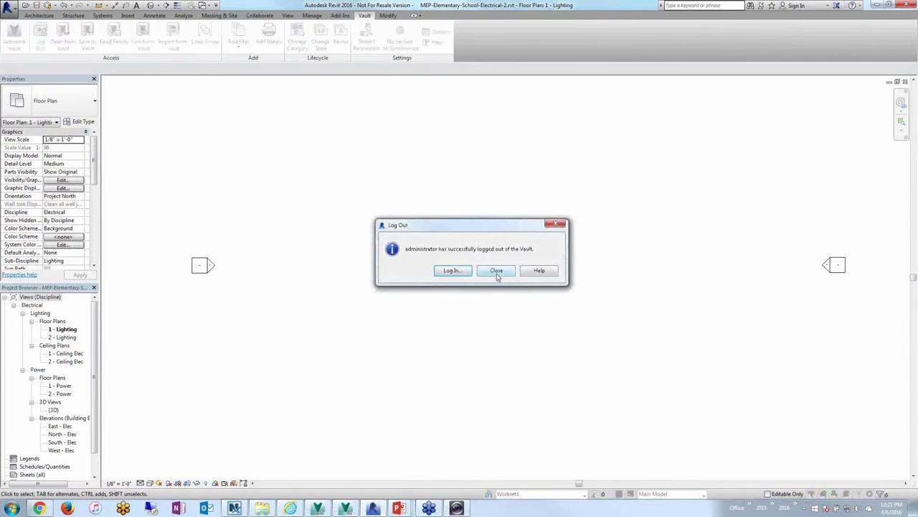
left_click(497, 272)
left_click(39, 32)
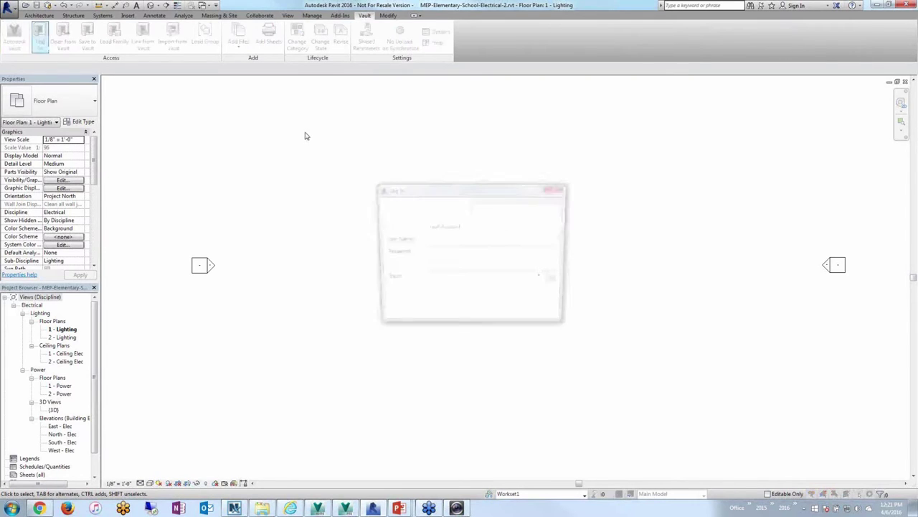
left_click(443, 302)
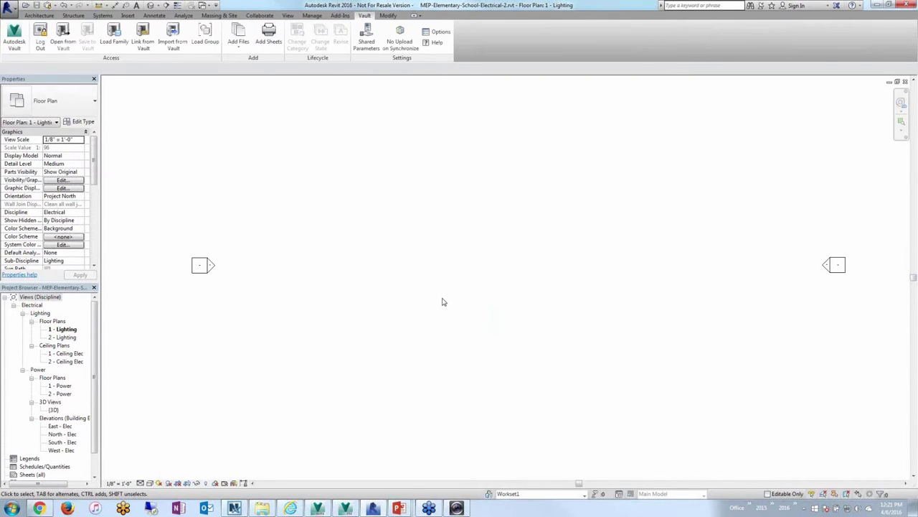
On the Vault Options Mapping tab, select the Revit Projects mapping and begin a new mapping.
left_click(438, 33)
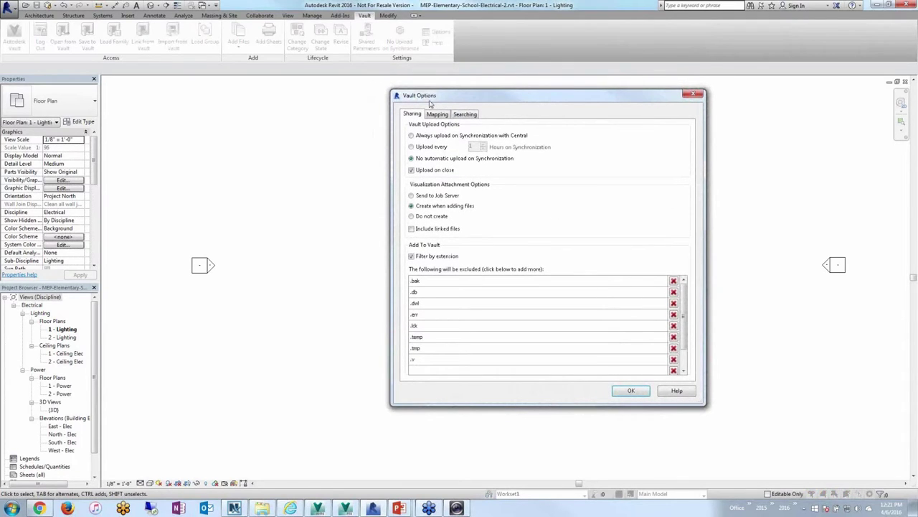
left_click(436, 114)
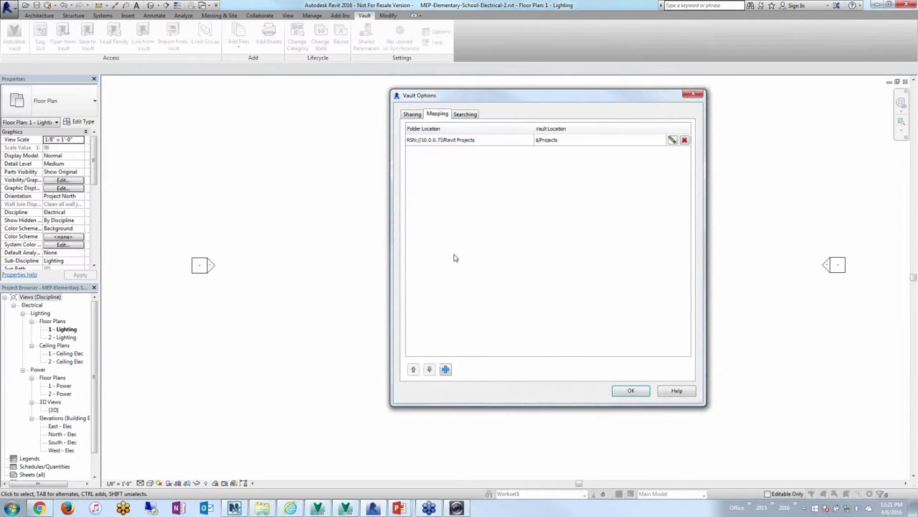
left_click(458, 143)
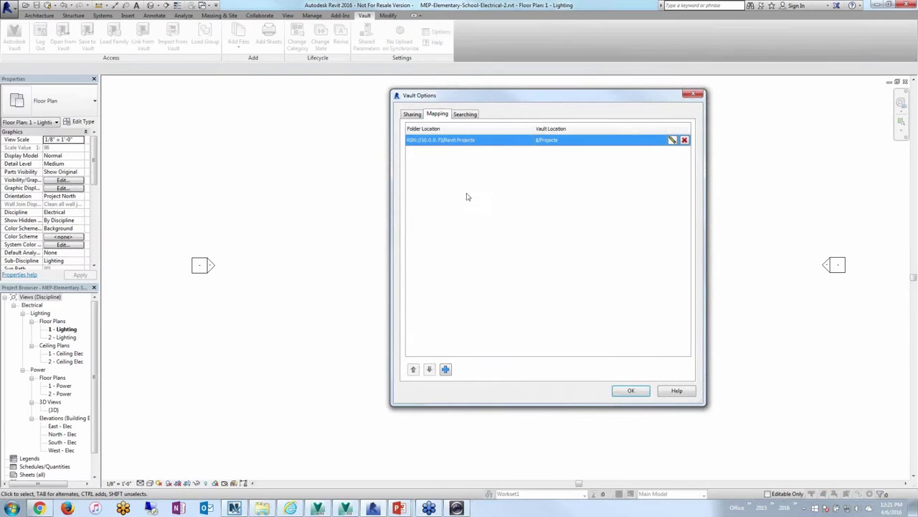
left_click(445, 370)
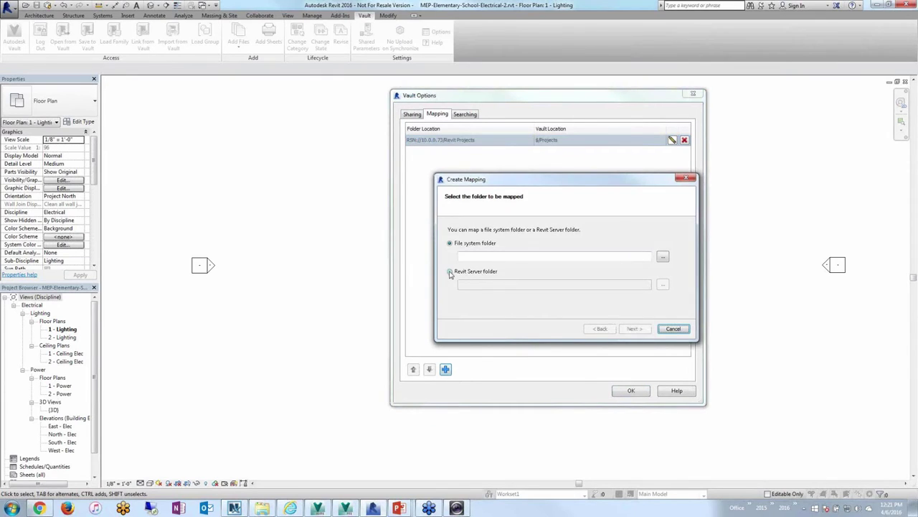
Try mapping the 10.0.0.73 Revit Projects server folder, then cancel the new mapping.
left_click(450, 272)
left_click(663, 285)
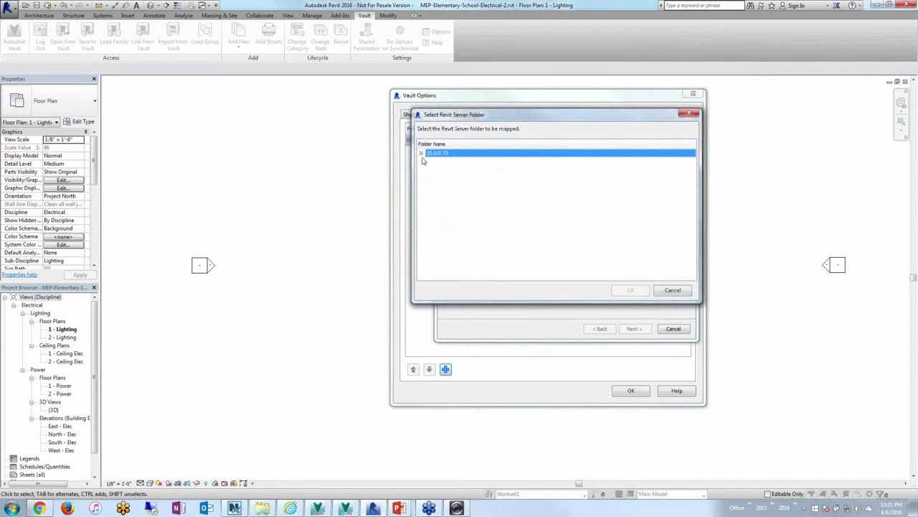
left_click(422, 154)
left_click(429, 162)
left_click(450, 161)
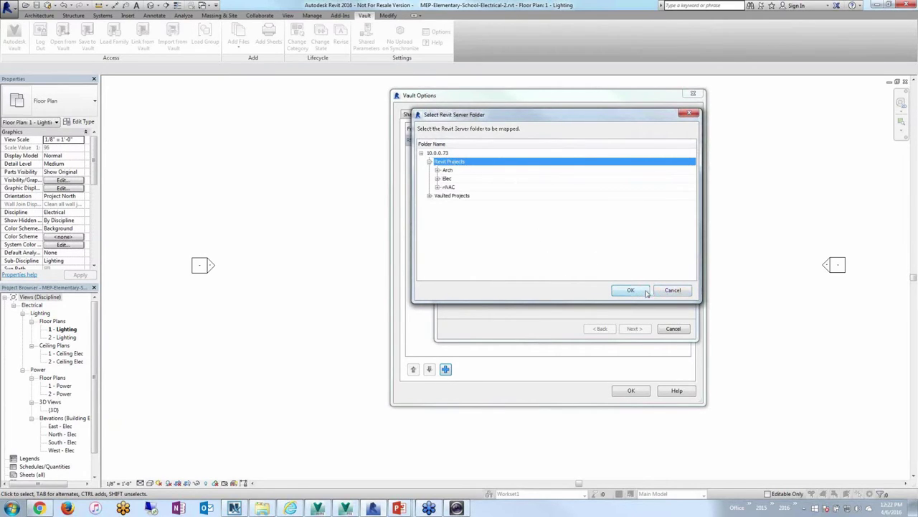
left_click(672, 291)
left_click(673, 330)
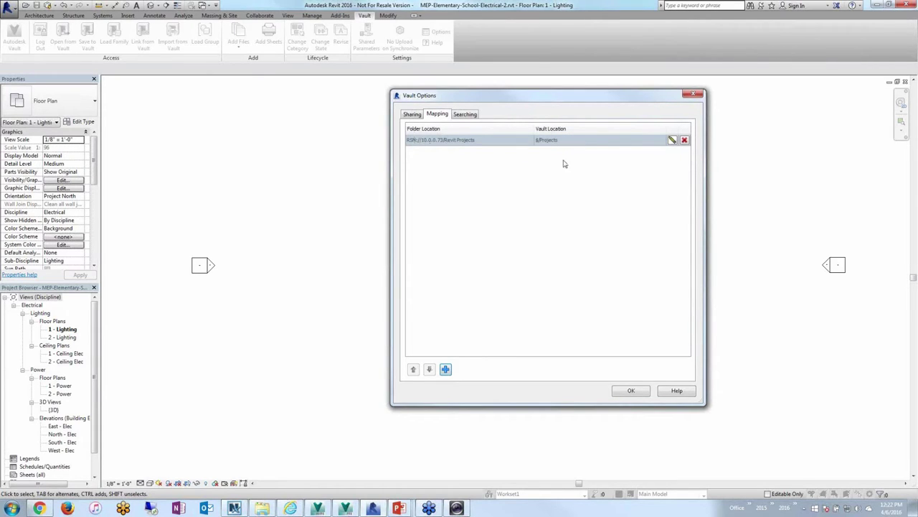
Reselect the existing Revit Projects mapping and show the Sharing options.
left_click(518, 227)
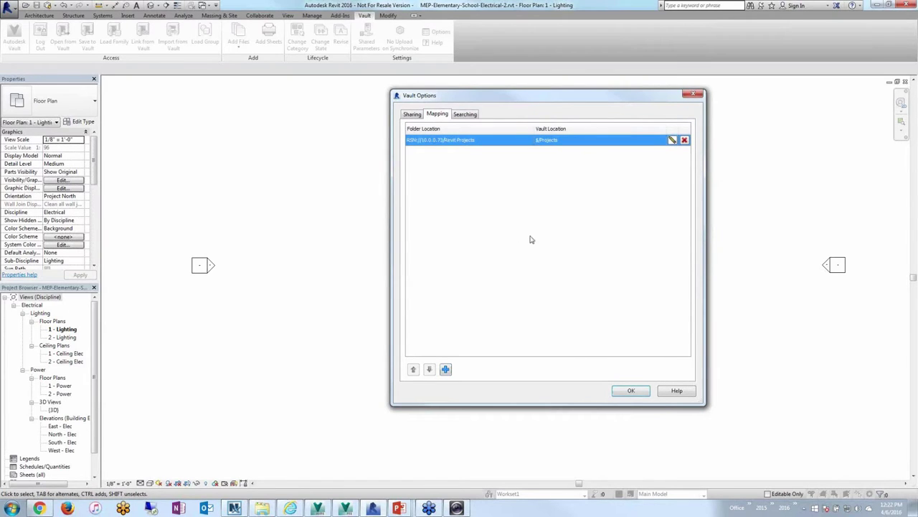
left_click_drag(493, 99, 453, 111)
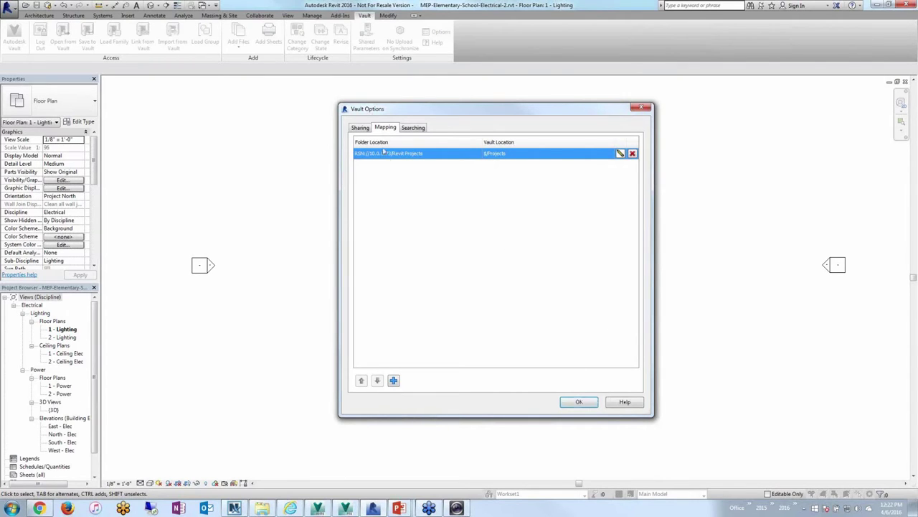
left_click(361, 128)
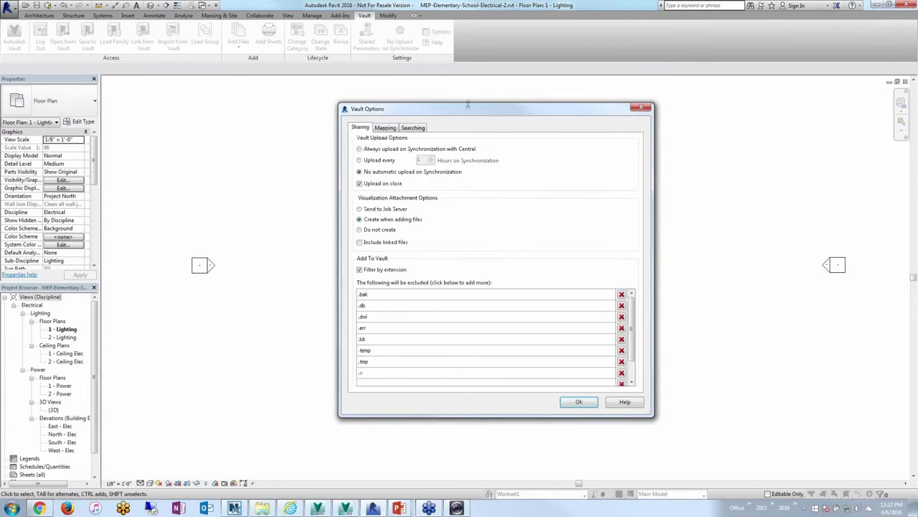
Keep 'No automatic upload on Synchronization' and 'Upload on close', and accept Vault Options.
left_click_drag(470, 114, 459, 123)
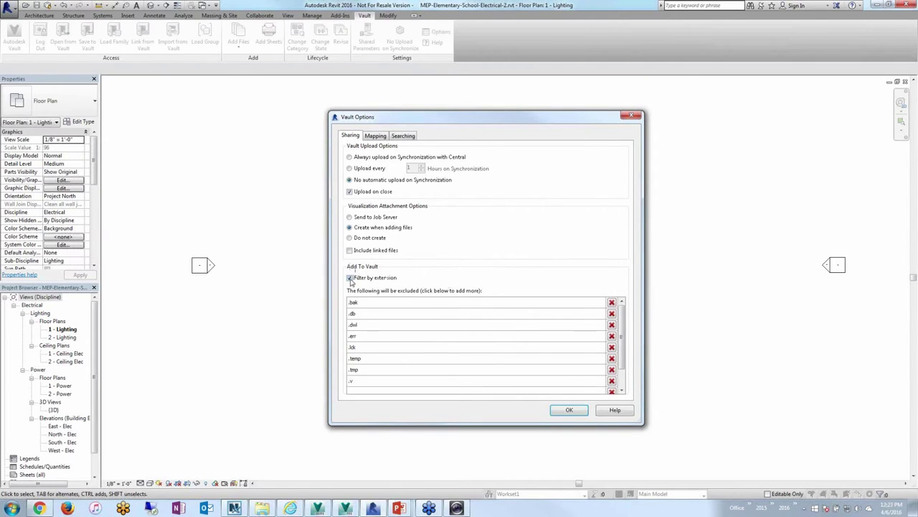
left_click(569, 410)
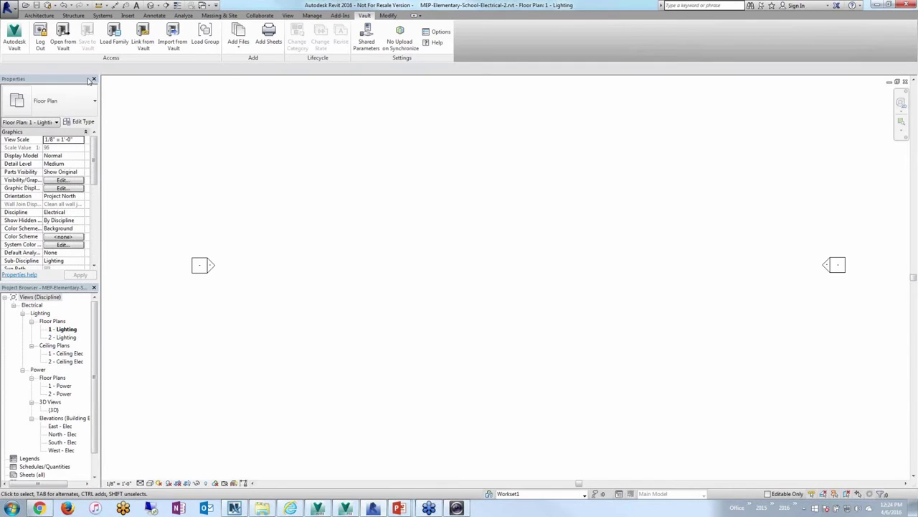
Close MEP-Elementary-School-Electrical-2.rvt to trigger its upload to Vault.
left_click(905, 82)
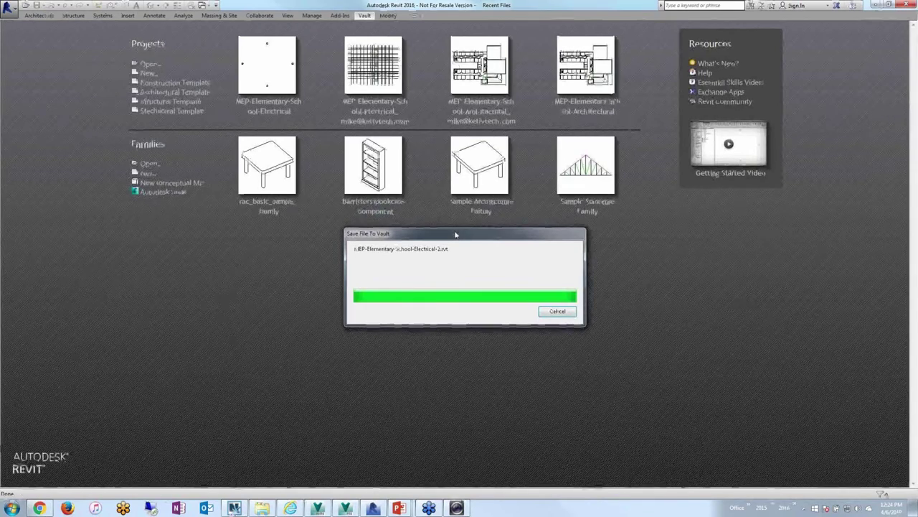
Wait for Save File To Vault to complete, then switch to Vault Professional.
left_click_drag(455, 234, 439, 275)
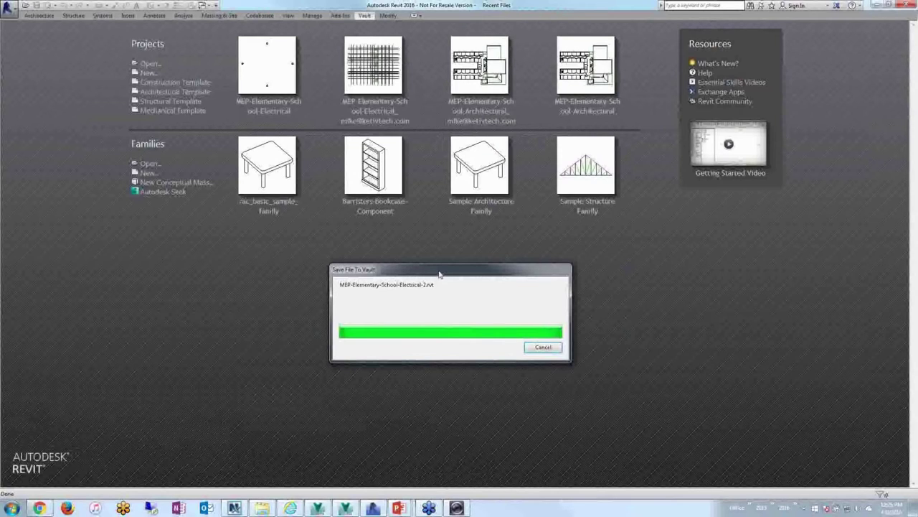
left_click_drag(440, 273, 448, 273)
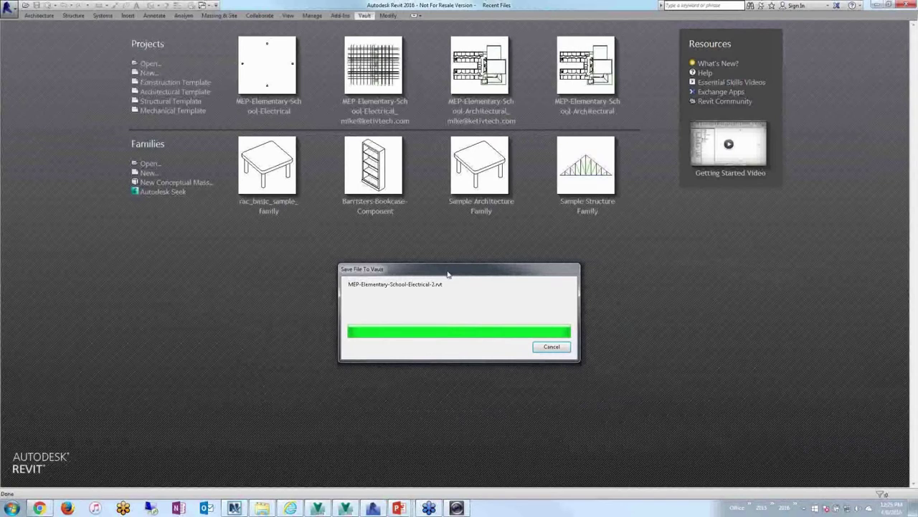
left_click_drag(448, 276, 446, 276)
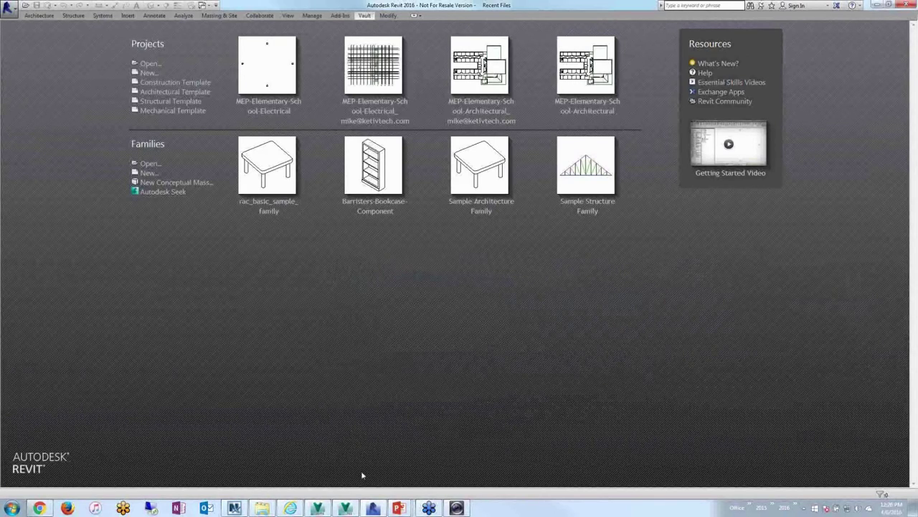
left_click(345, 508)
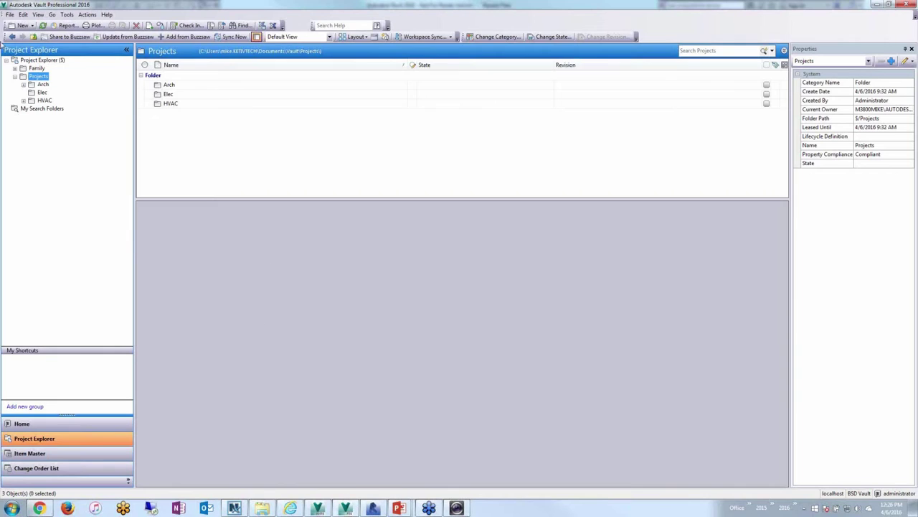
In the Elec folder, compare both electrical models' histories, then return to Revit.
left_click(42, 93)
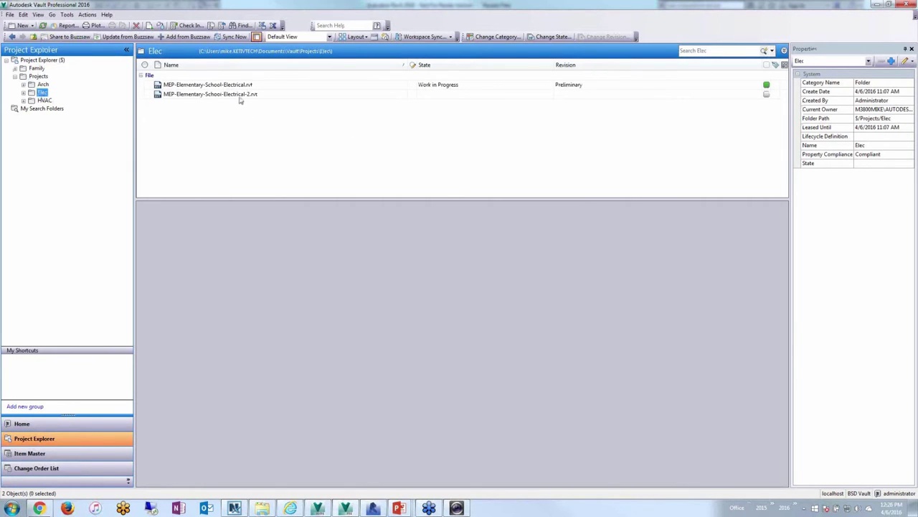
left_click(215, 94)
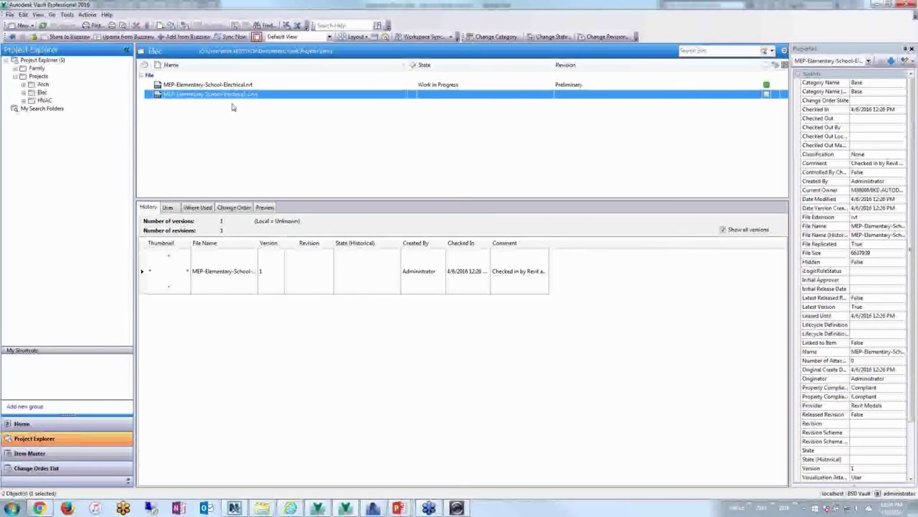
left_click(223, 86)
left_click(221, 94)
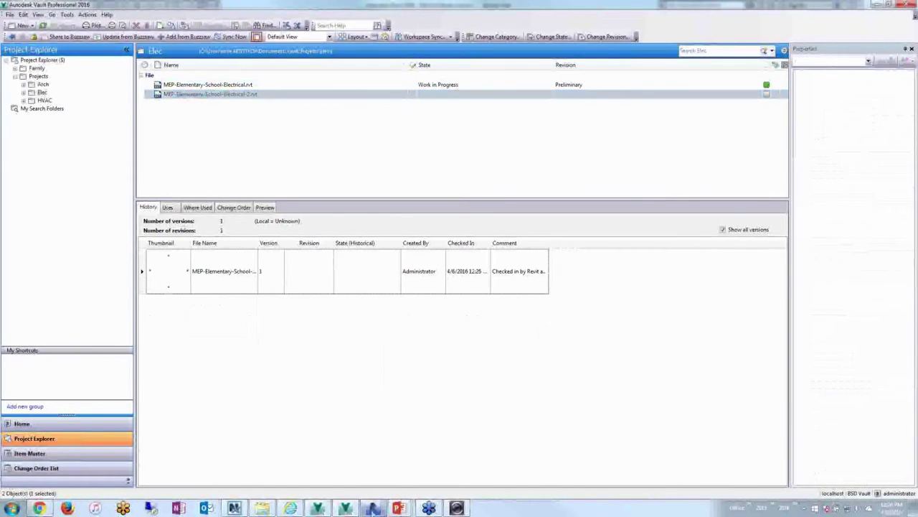
left_click(373, 508)
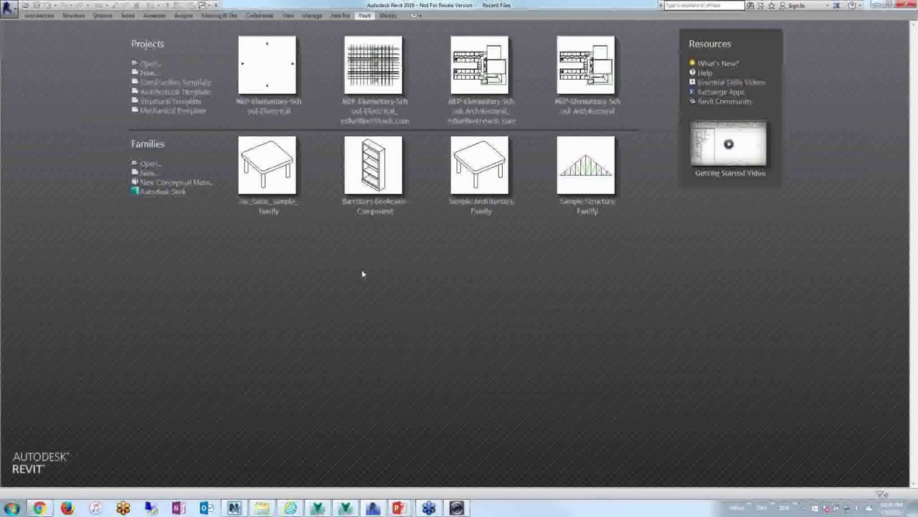
Launch Open from Vault and move up to the Projects folder.
left_click(364, 15)
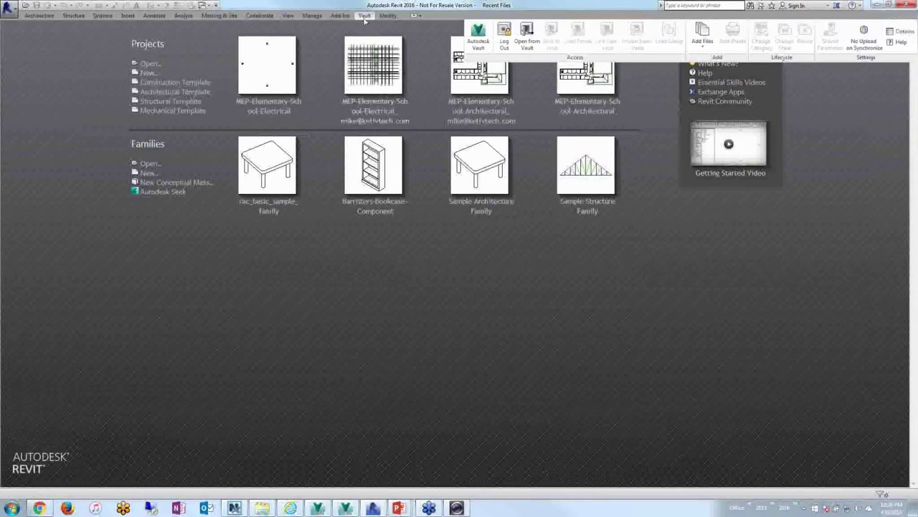
left_click(529, 41)
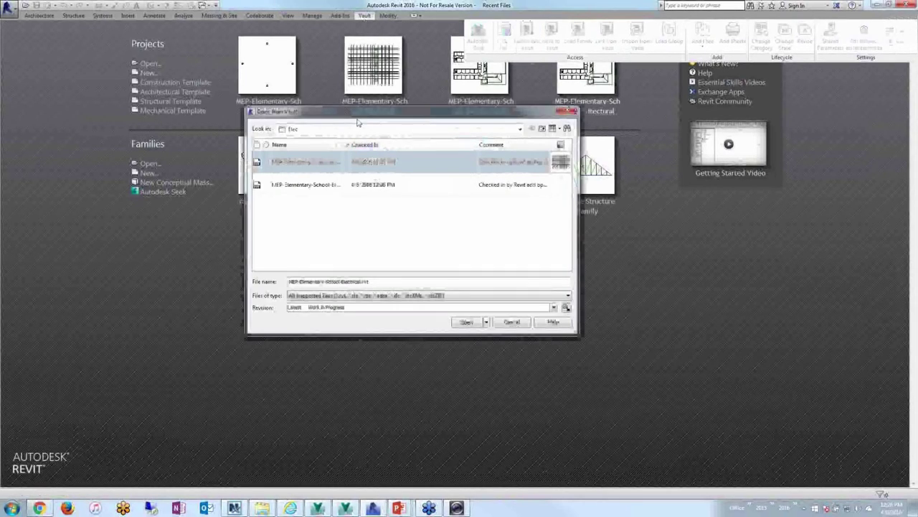
left_click(533, 136)
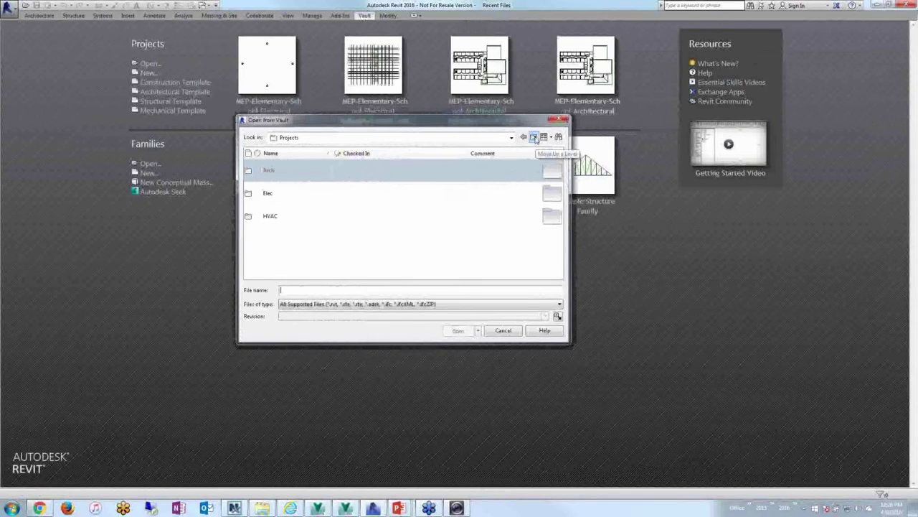
Browse the Elec folder's two electrical models, then go back up to Projects.
double_click(293, 194)
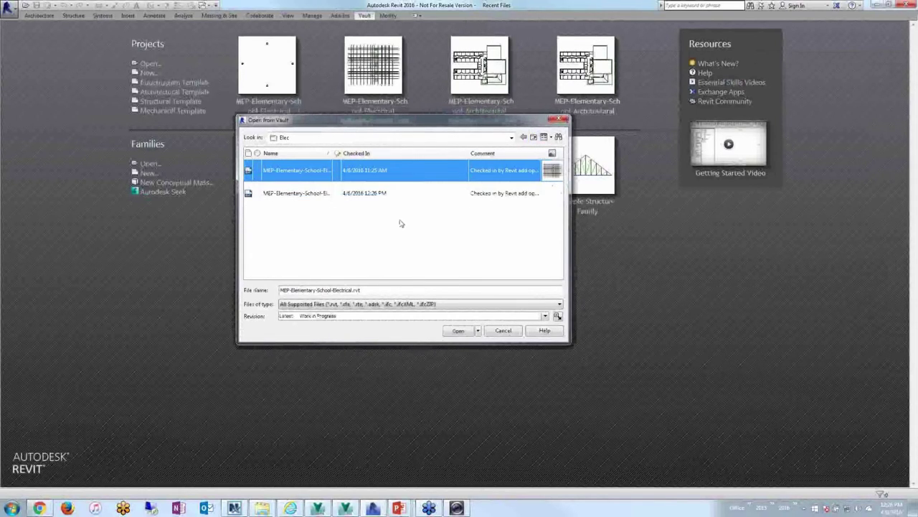
left_click(297, 194)
left_click(301, 177)
left_click(337, 193)
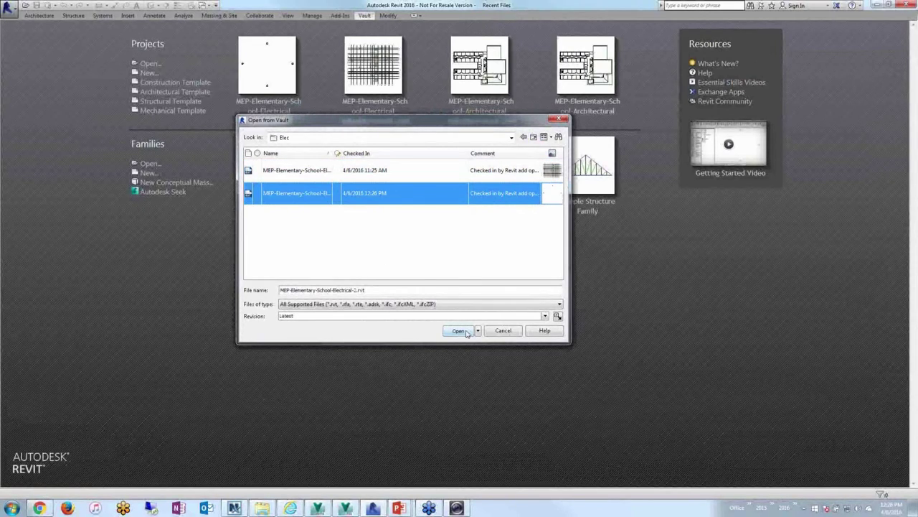
left_click(464, 332)
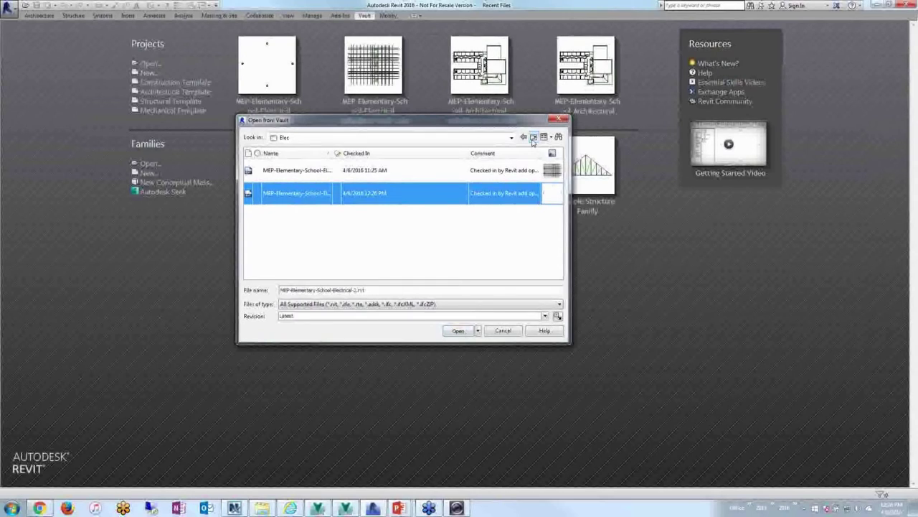
left_click(533, 140)
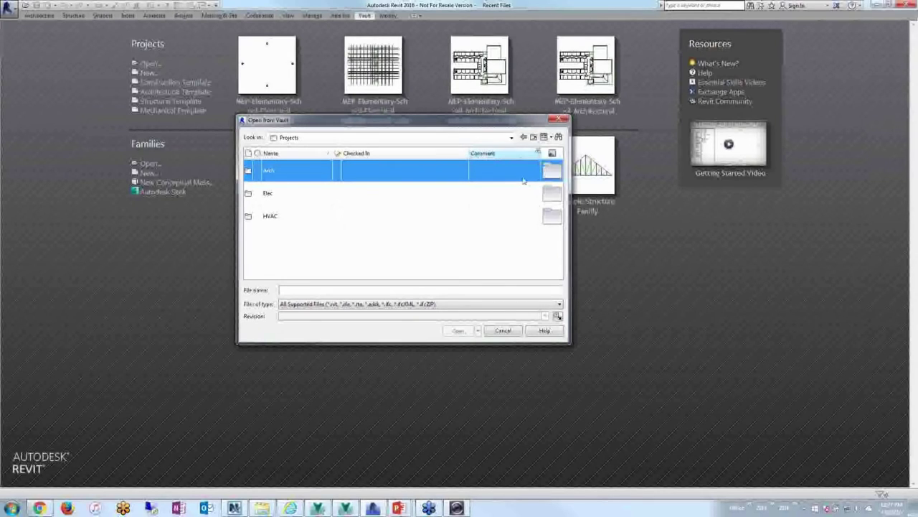
Open MEP-Elementary-School-Electrical-2.rvt from the Vault's Elec folder.
double_click(290, 195)
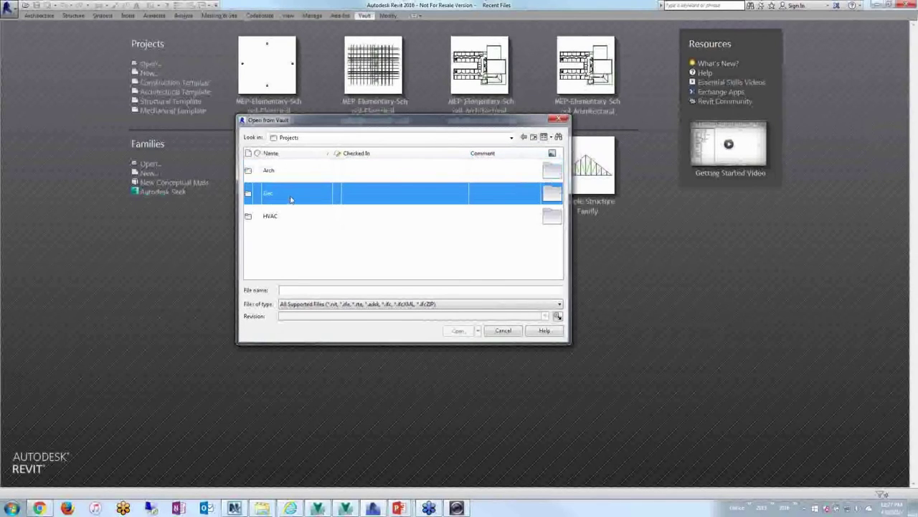
left_click(294, 193)
left_click(459, 331)
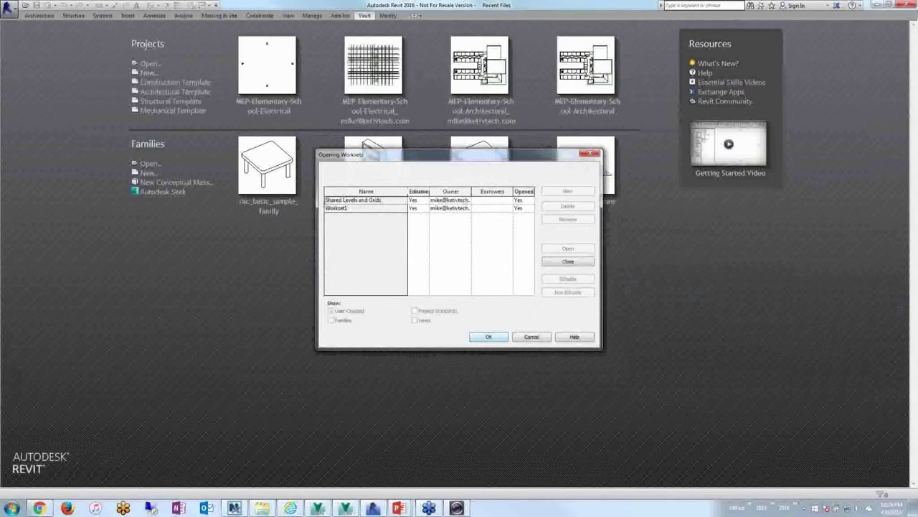
Open the electrical model with both the Shared Levels and Grids and Workset1 worksets.
left_click_drag(438, 160, 413, 183)
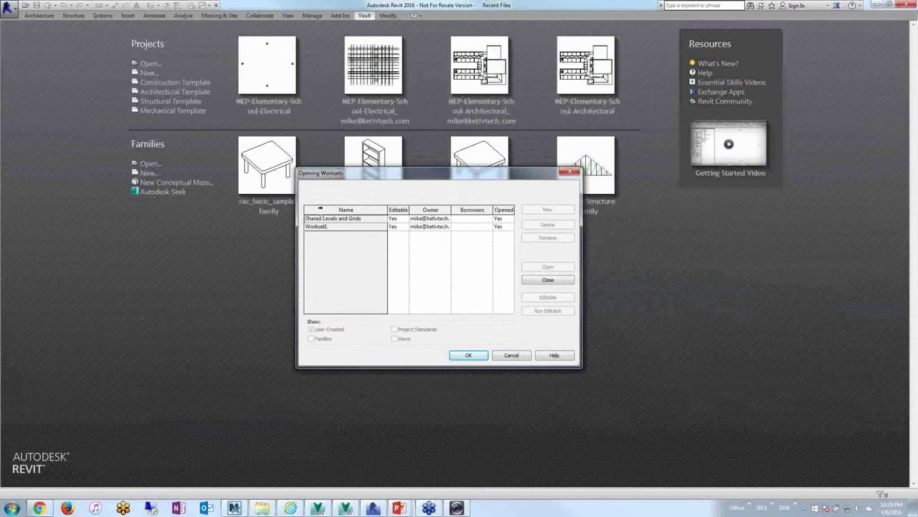
left_click(332, 219)
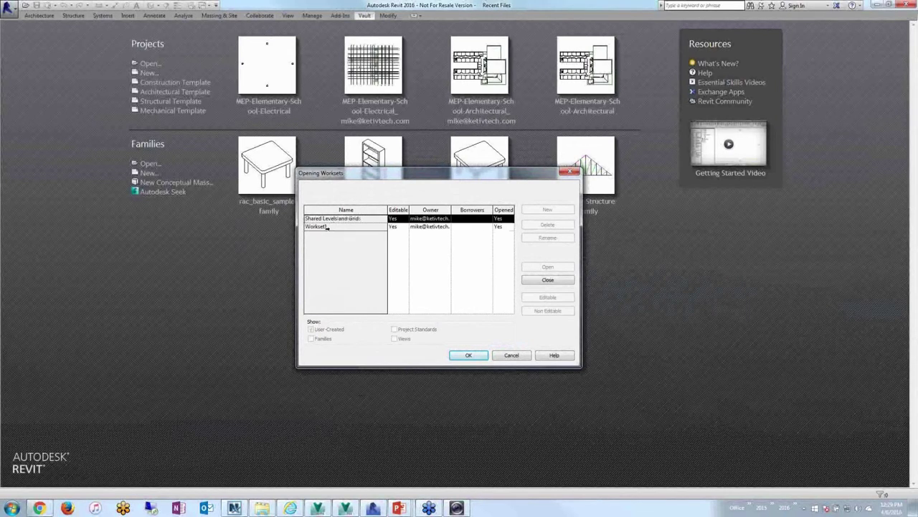
left_click(336, 227, "shift")
left_click(477, 356)
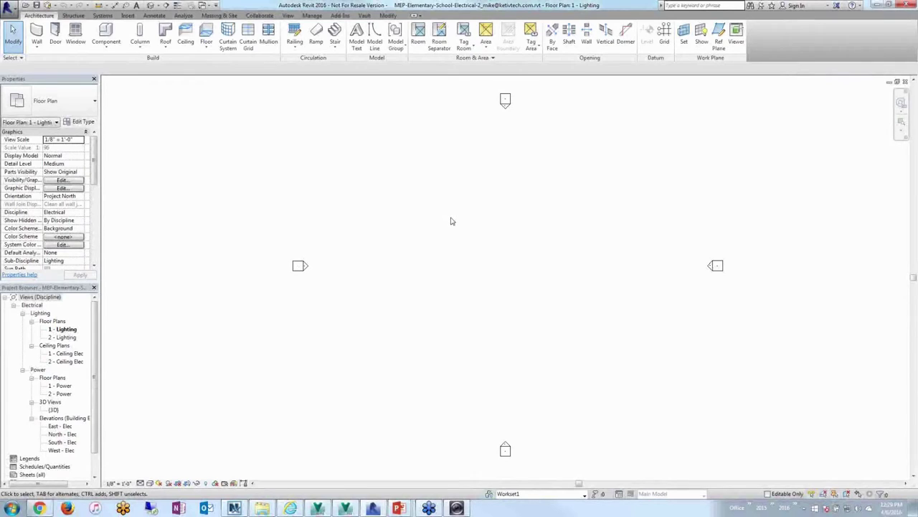
Show the Vault add-in commands on the Revit ribbon.
scroll(452, 221, "up", 1)
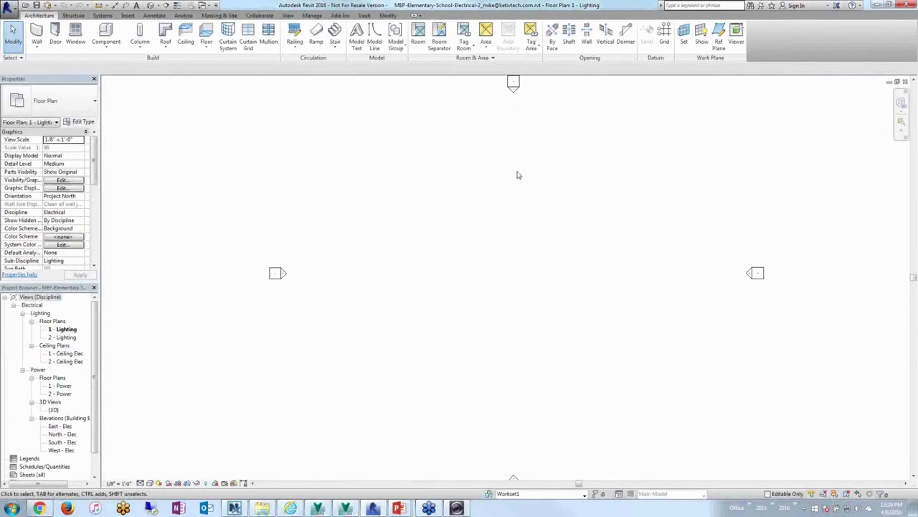
left_click(366, 16)
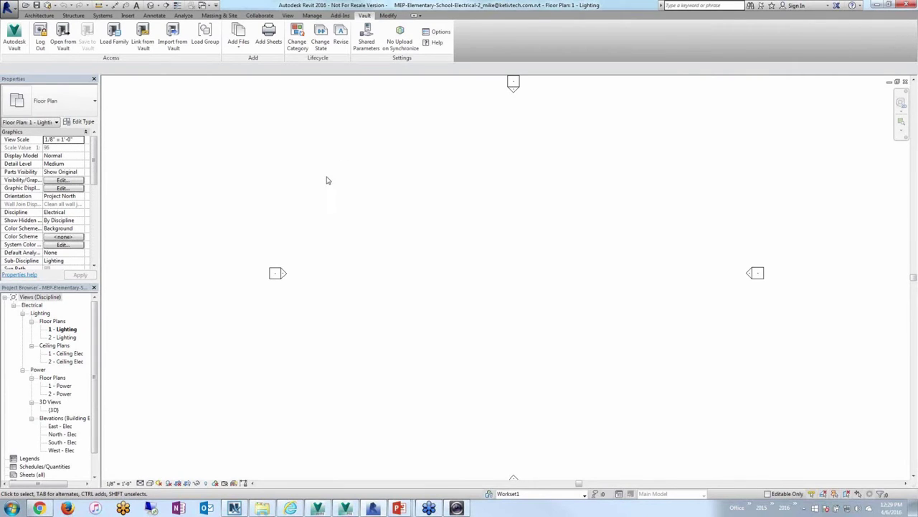
Switch No Upload on Synchronize to Upload on Synchronize and run Synchronize with Central.
left_click(399, 47)
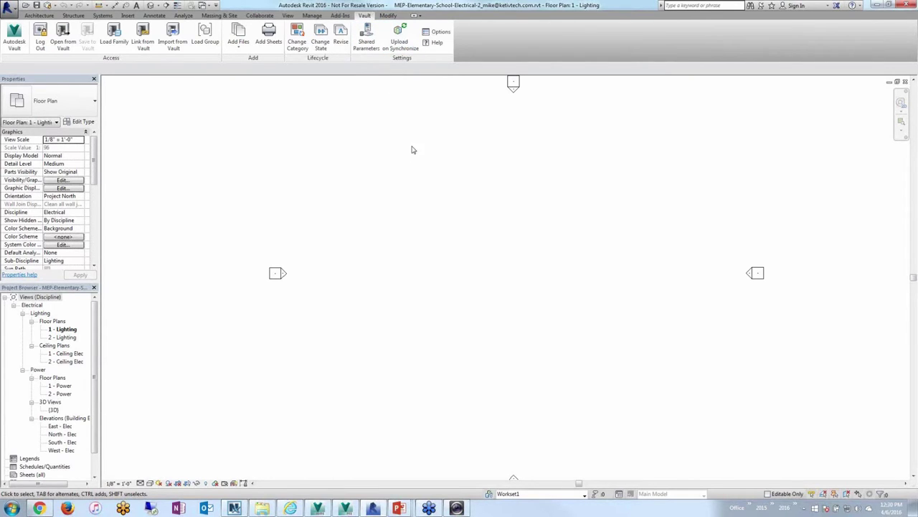
left_click(399, 49)
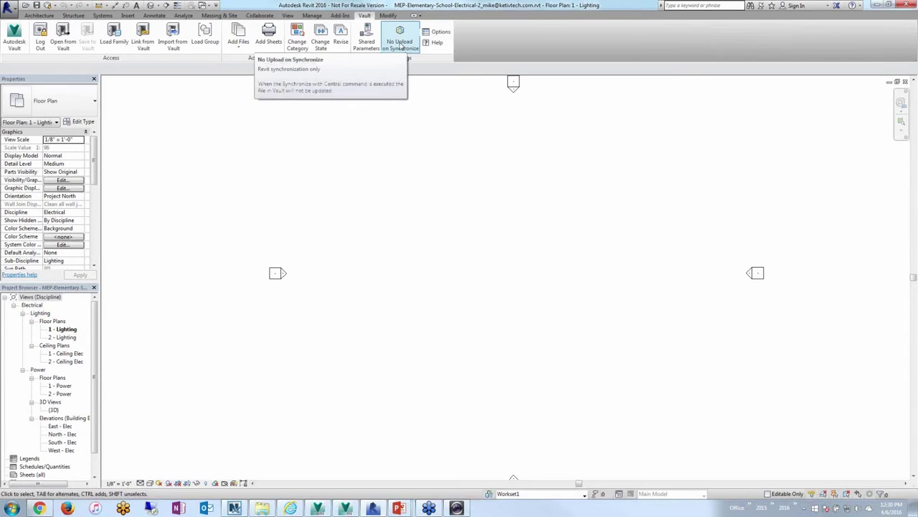
left_click(400, 48)
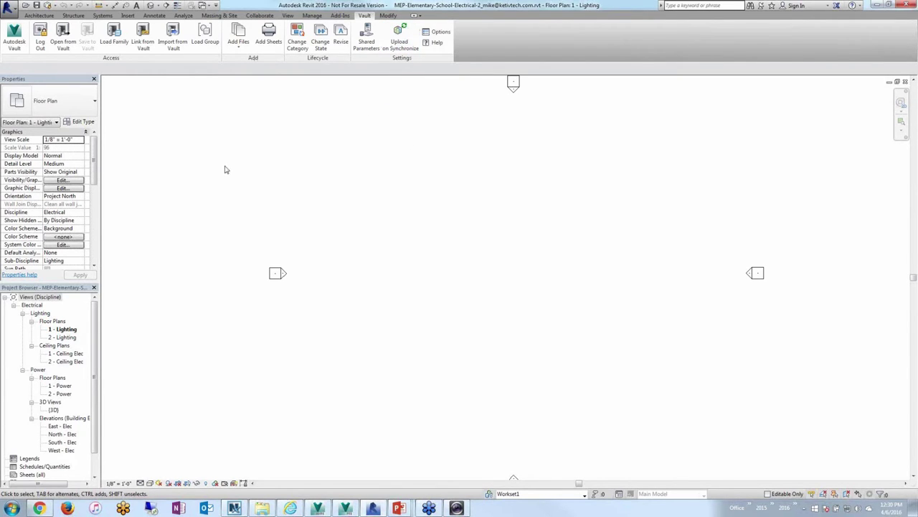
left_click(47, 5)
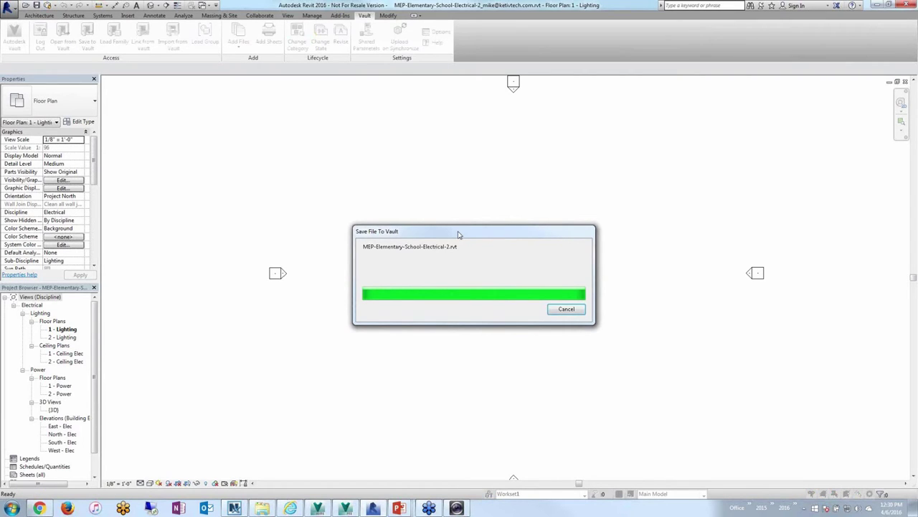
Move the Save File To Vault progress window aside while the upload finishes.
left_click_drag(459, 235, 486, 237)
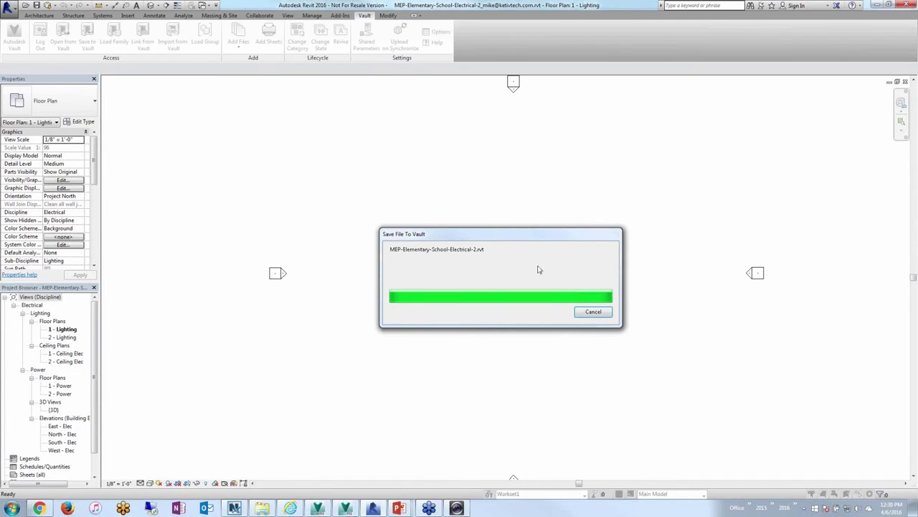
left_click_drag(496, 236, 502, 237)
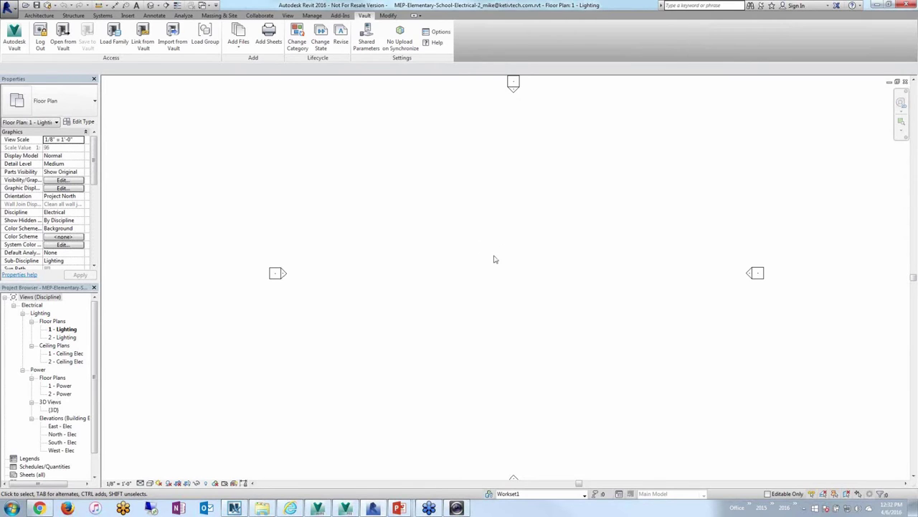
In Vault, refresh the Elec folder so Electrical-2's version 2 appears.
left_click(346, 508)
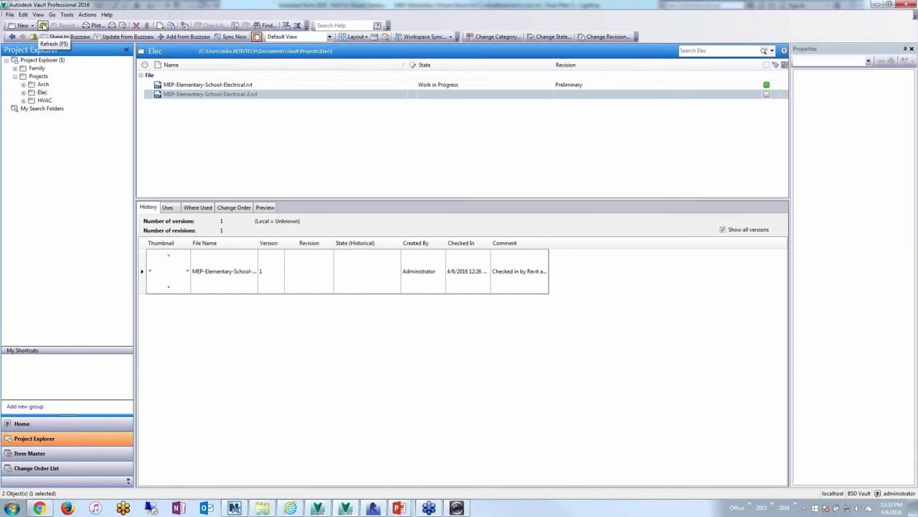
left_click(42, 25)
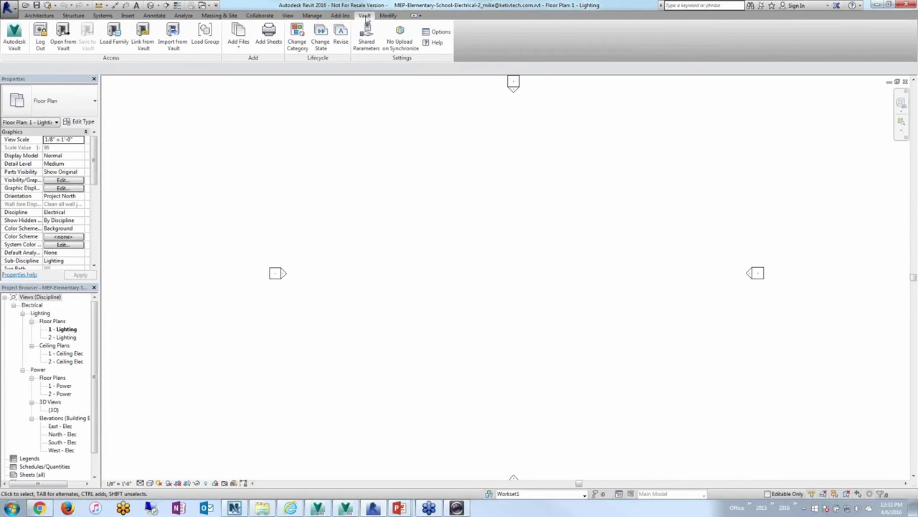
Link MEP-Elementary-School-Architectural.rvt from the Vault Projects > Arch folder into the electrical model.
left_click(143, 45)
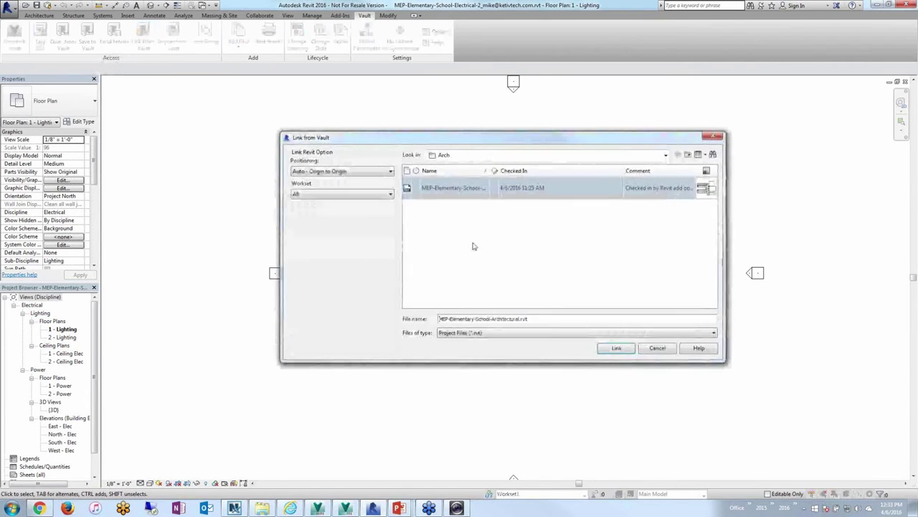
left_click_drag(425, 143, 428, 153)
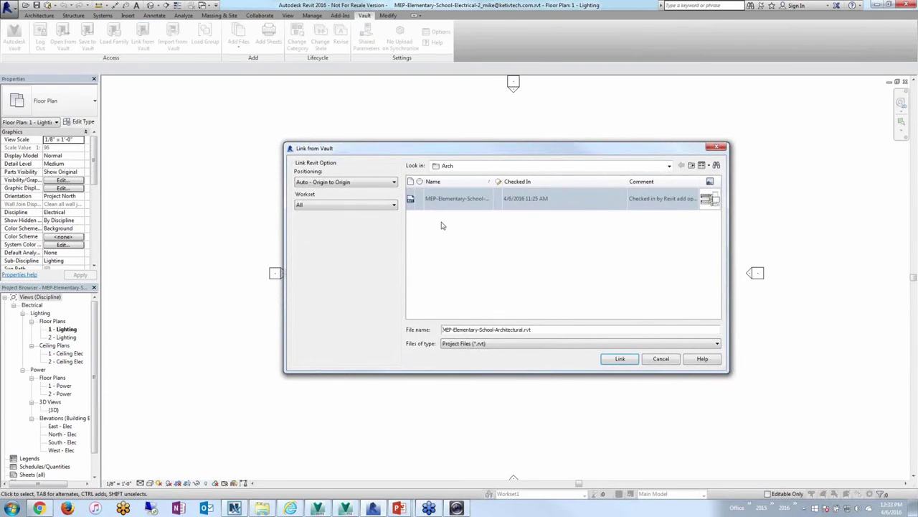
left_click(691, 165)
left_click(446, 202)
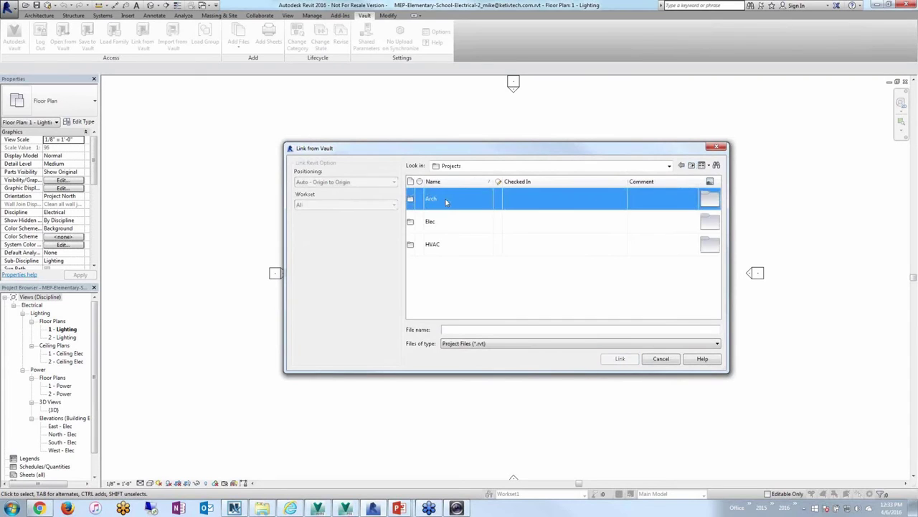
double_click(445, 201)
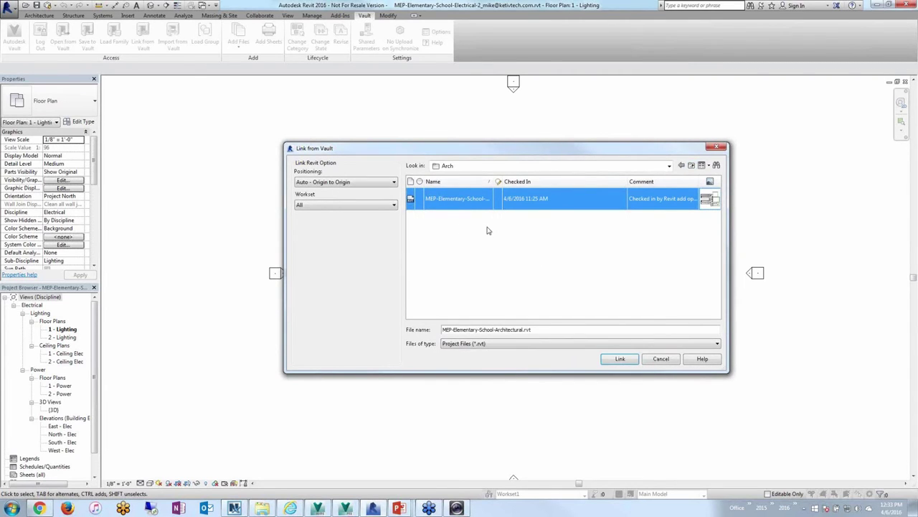
left_click_drag(494, 182, 553, 183)
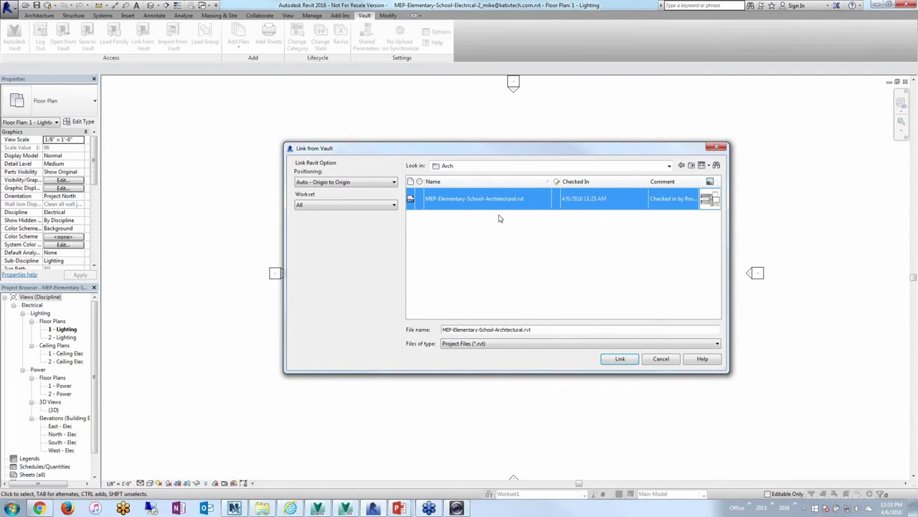
left_click(619, 359)
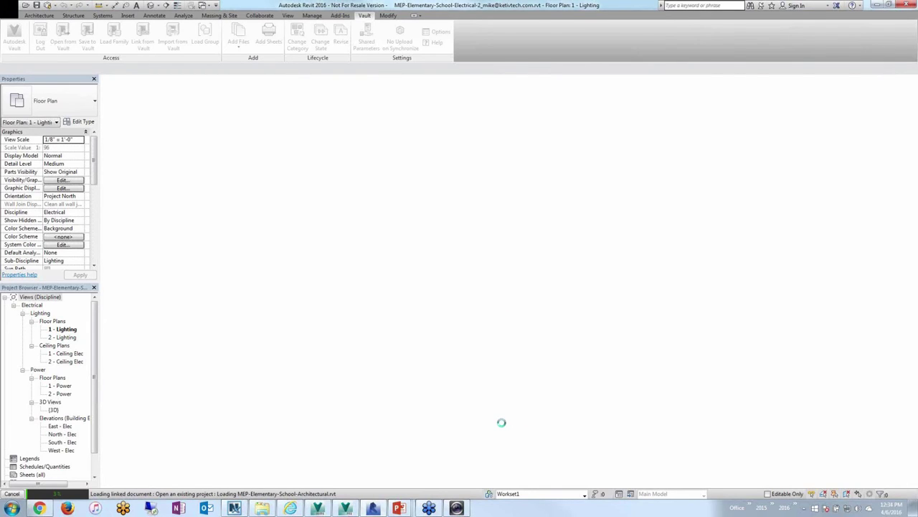
In Vault, select MEP-Elementary-School-Electrical.rvt in the Elec folder to view its history.
left_click(348, 509)
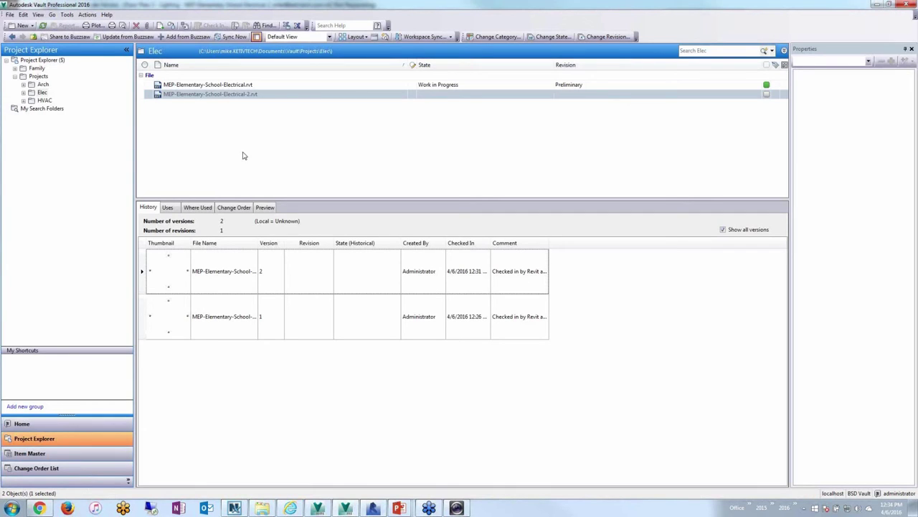
left_click(240, 86)
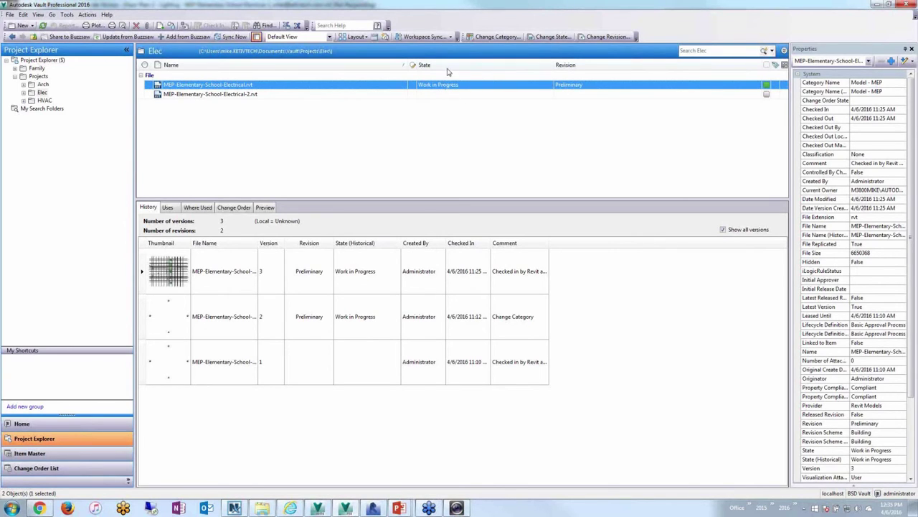
Change the file's state to For Review with the comment 'Under review'.
left_click(551, 37)
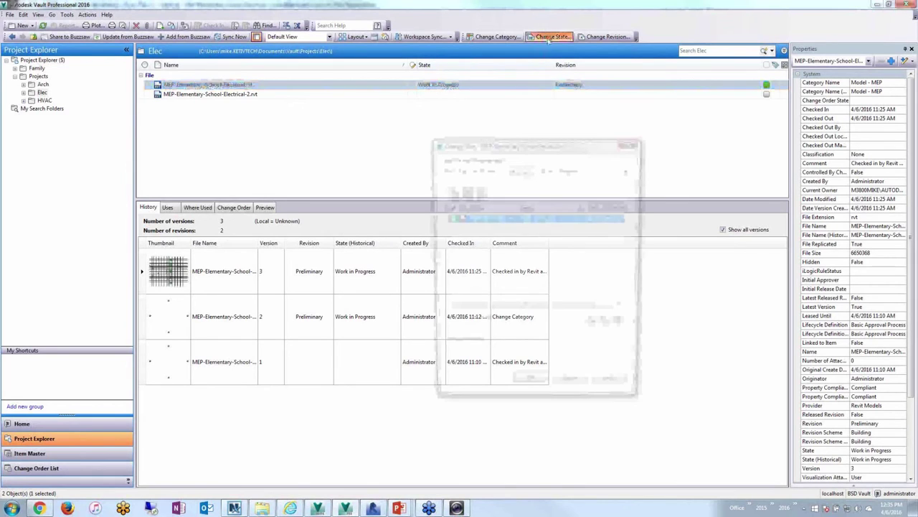
left_click(587, 169)
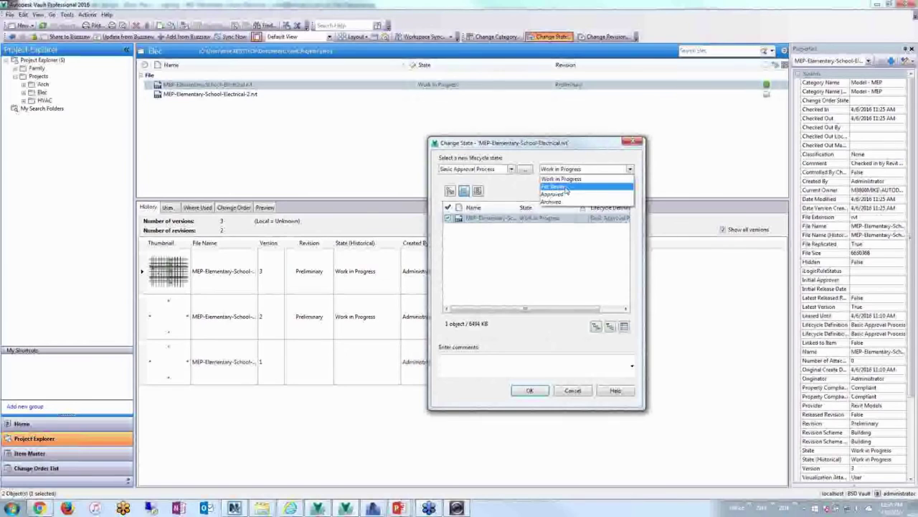
left_click(566, 187)
type("Under review")
left_click(529, 390)
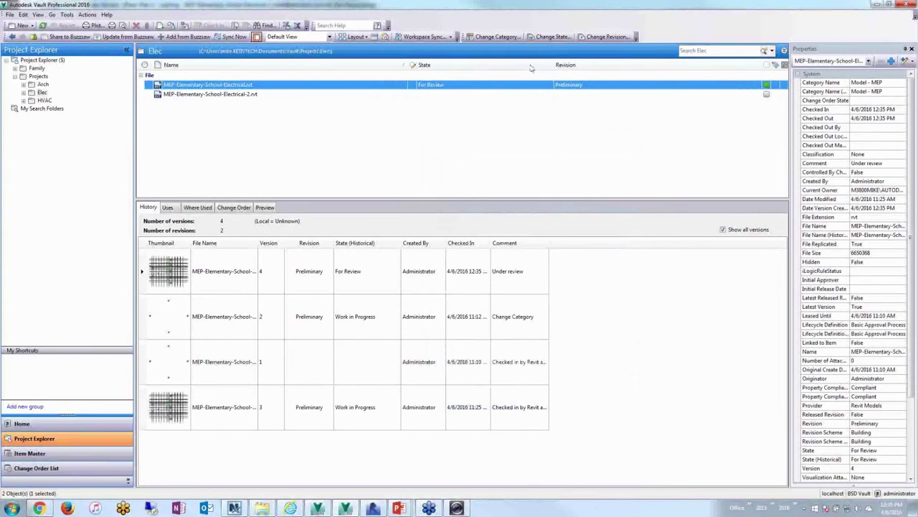
Change the file's state from For Review to Approved.
left_click(552, 37)
left_click(554, 168)
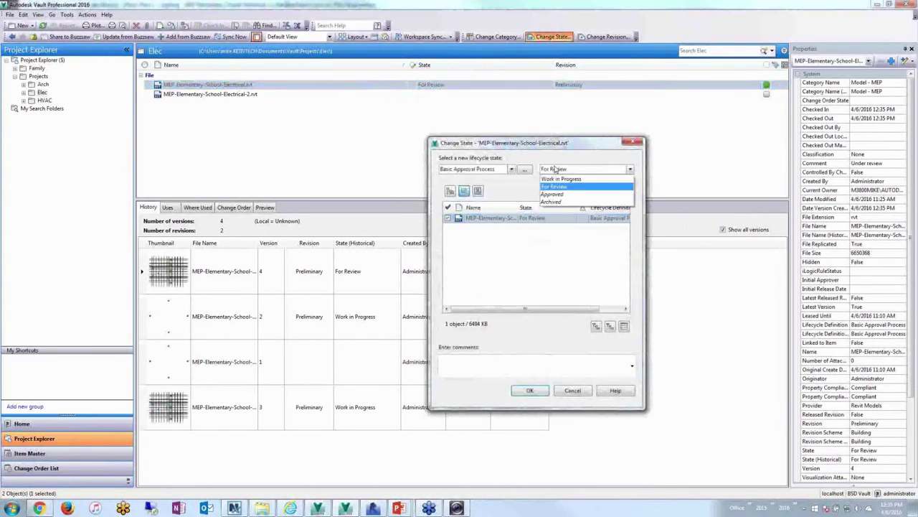
left_click(558, 196)
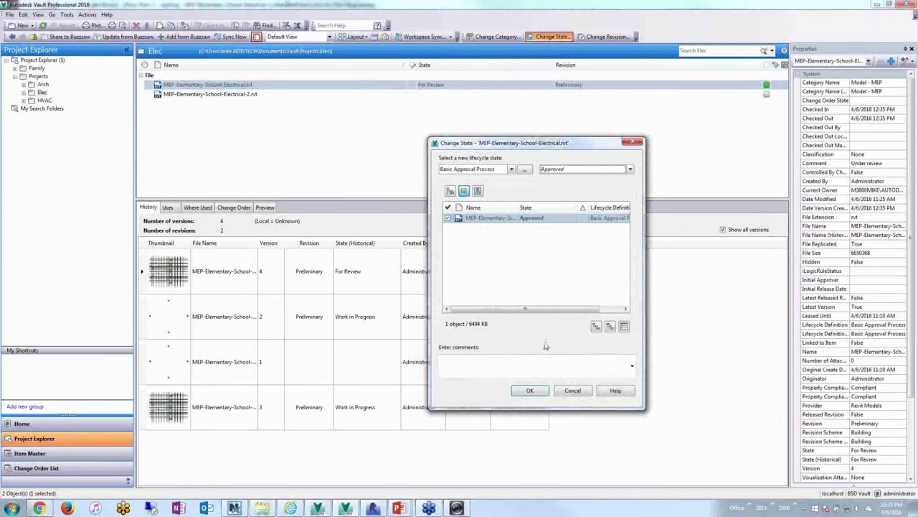
left_click(530, 389)
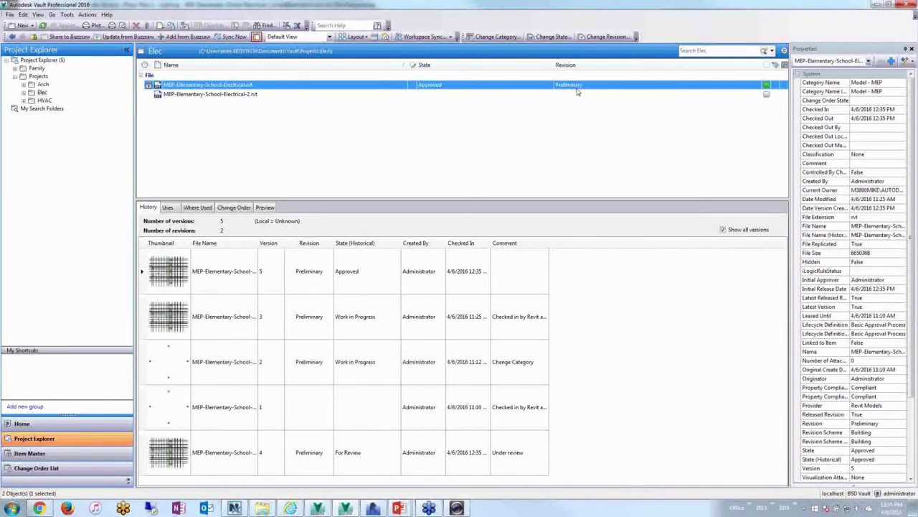
Change MEP-Elementary-School-Electrical.rvt's lifecycle state back to Work in Progress.
left_click(556, 37)
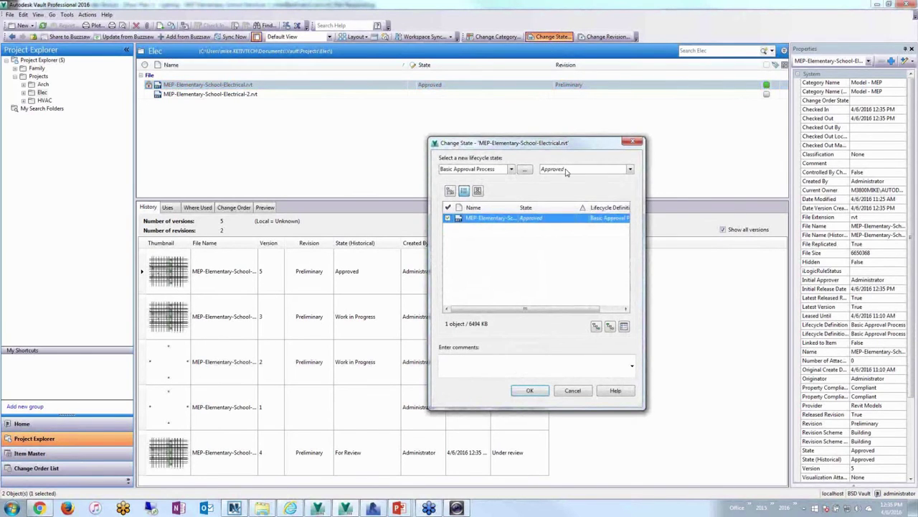
left_click(566, 171)
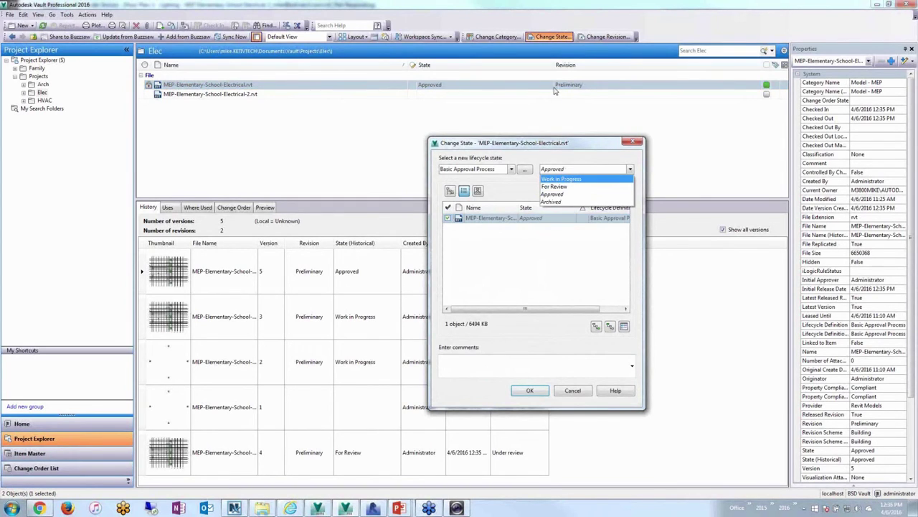
left_click(561, 178)
left_click(529, 390)
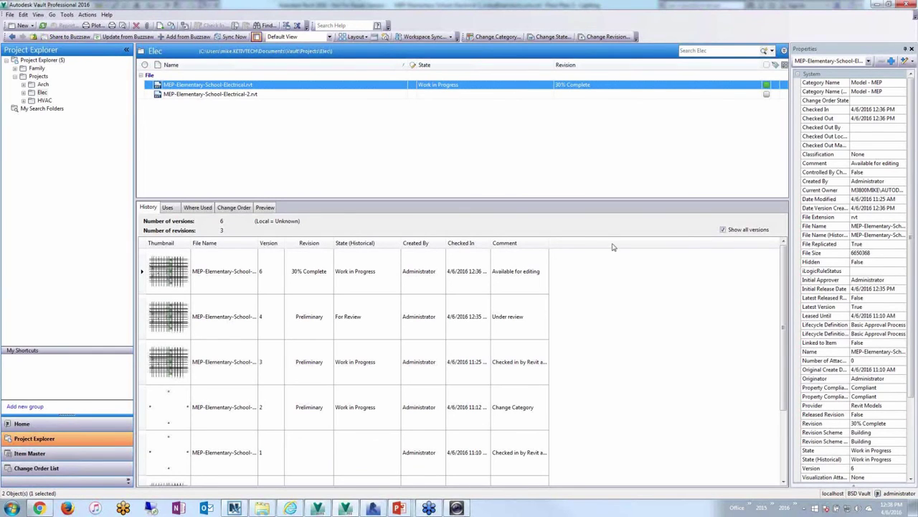
left_click(429, 507)
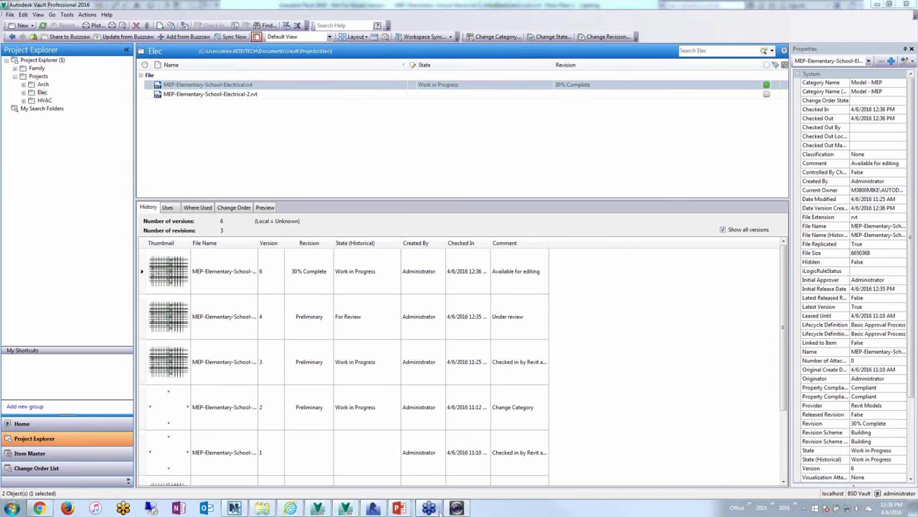